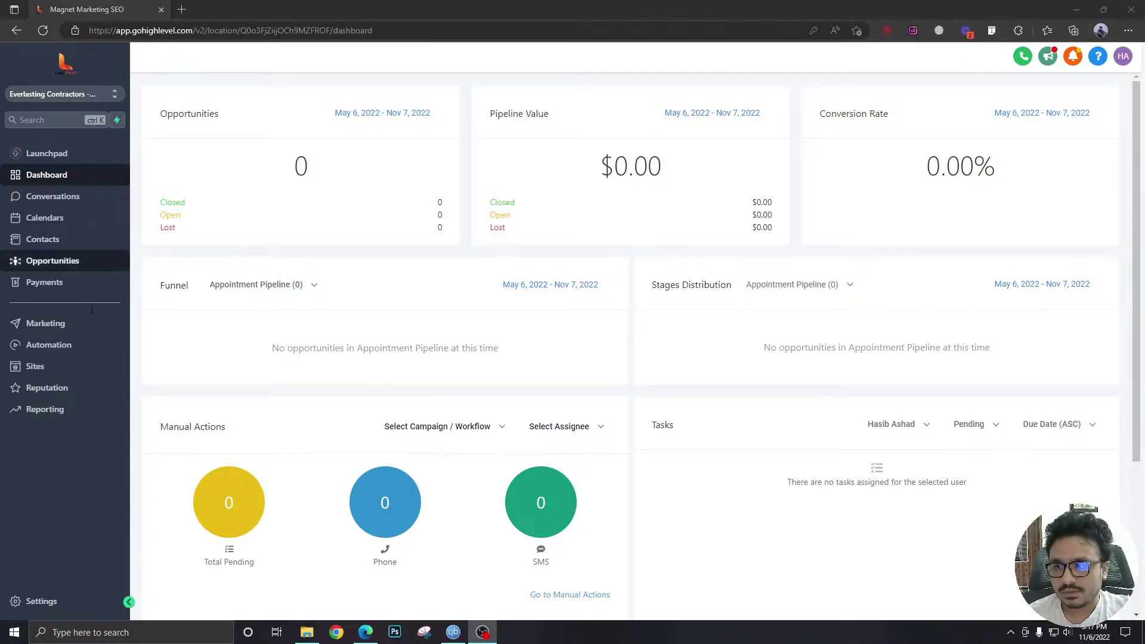
Delete the Ask Me Later and Interested trigger links under Marketing > Trigger Links
left_click(46, 328)
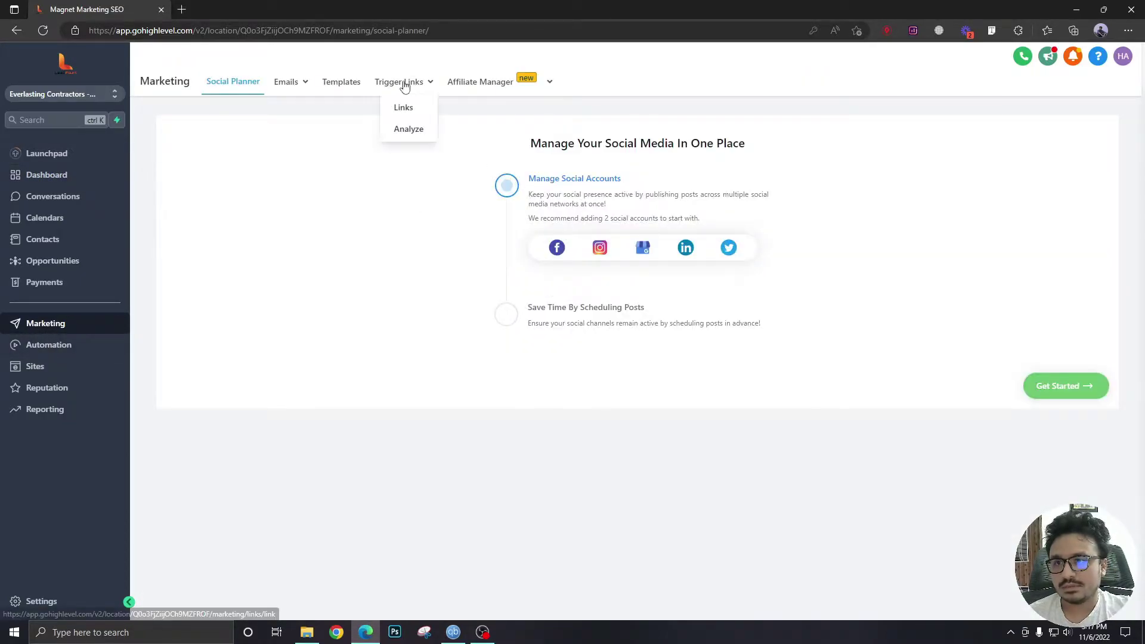
left_click(400, 84)
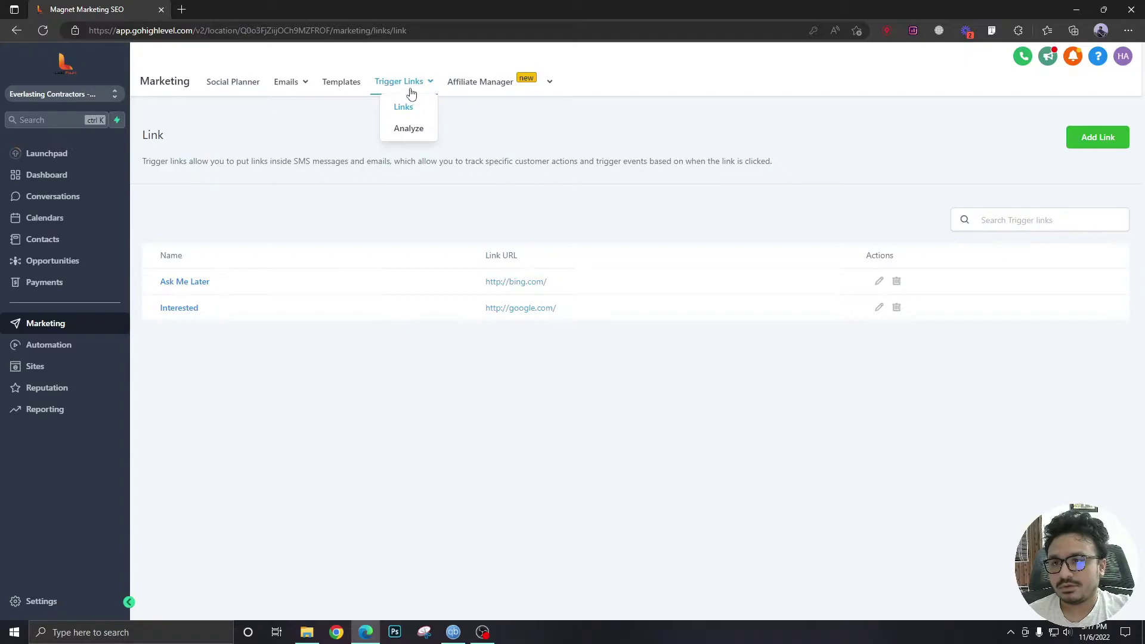
left_click(901, 282)
left_click(640, 94)
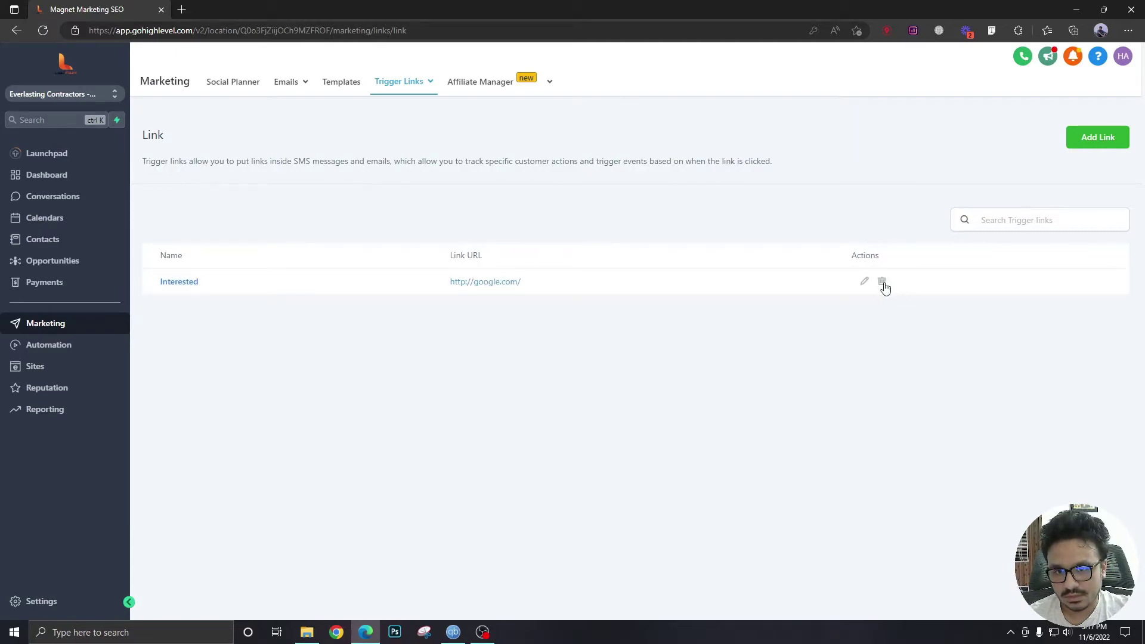
left_click(881, 282)
left_click(630, 90)
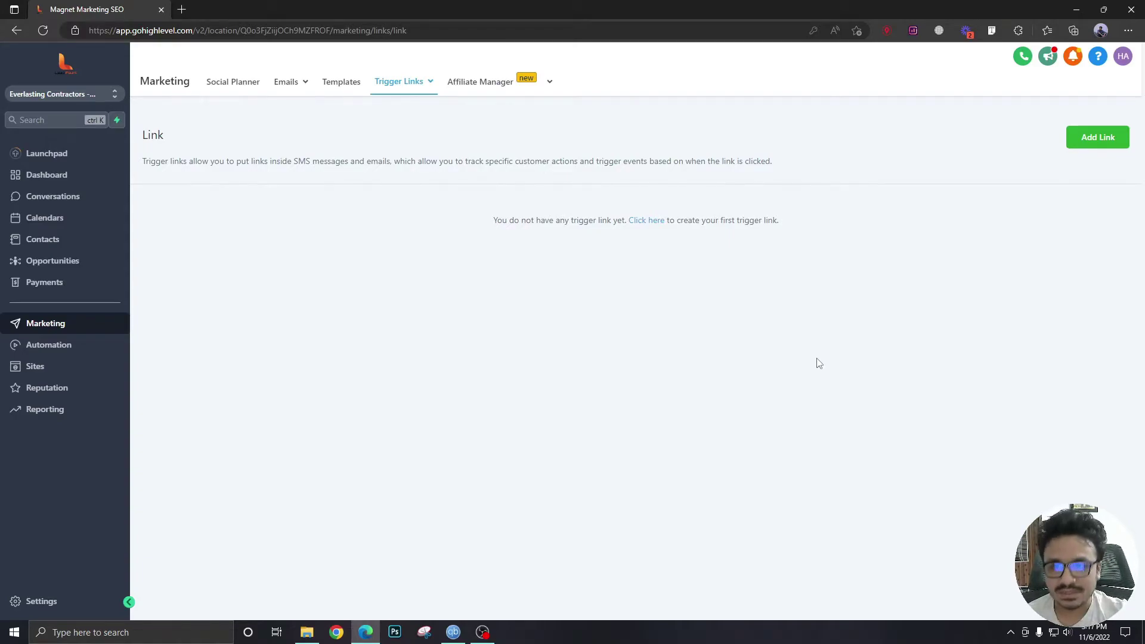
left_click(1097, 137)
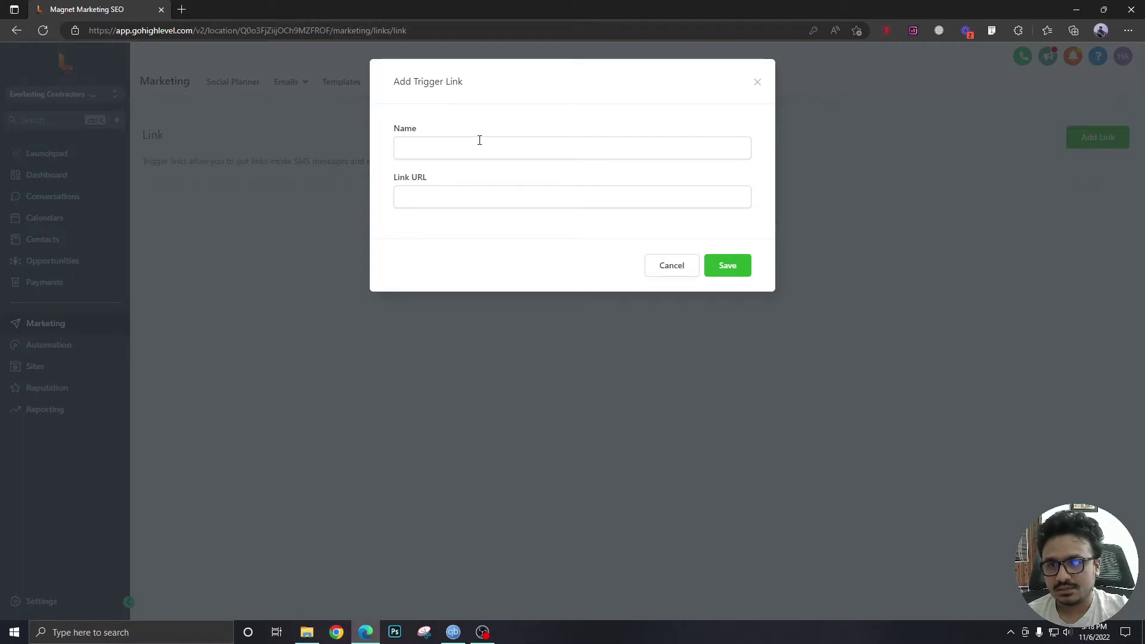
left_click(441, 151)
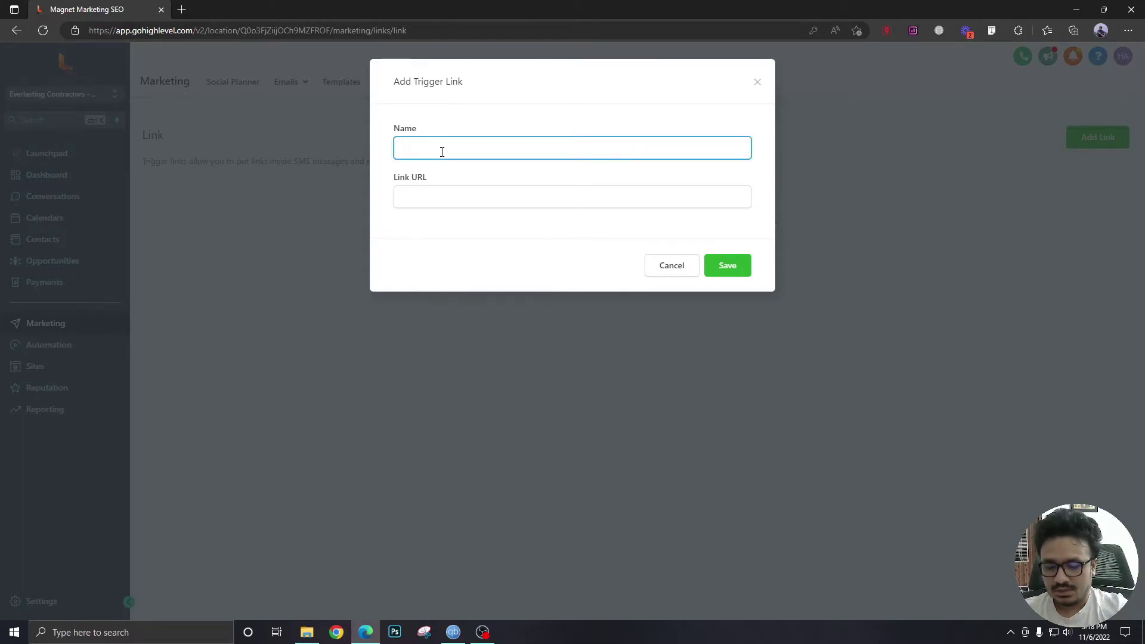
type("Interested")
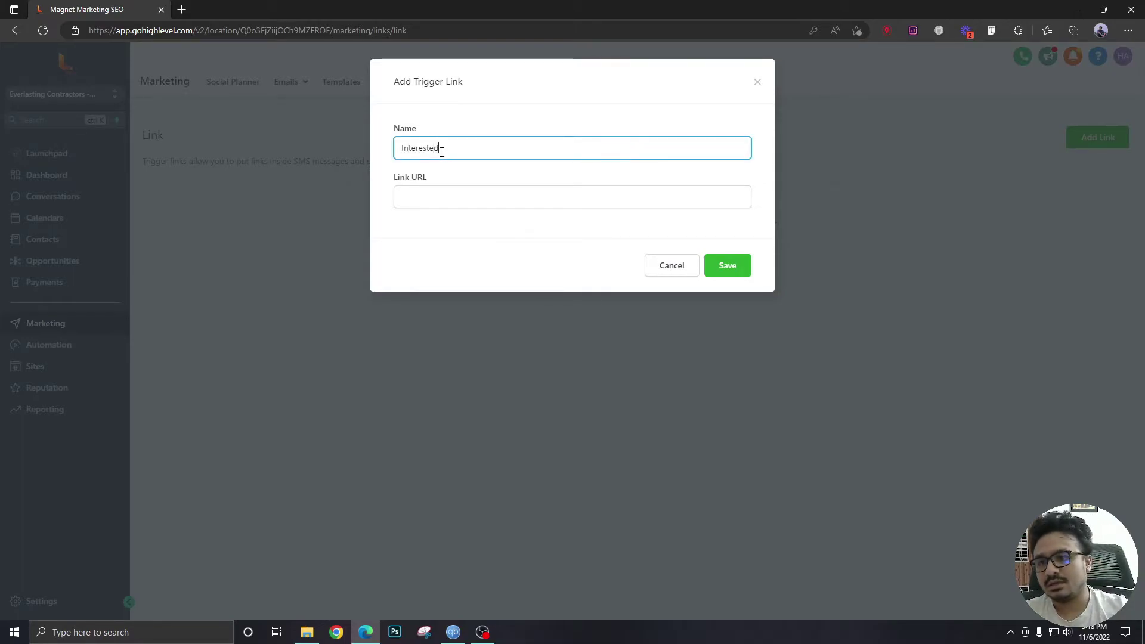
left_click(435, 195)
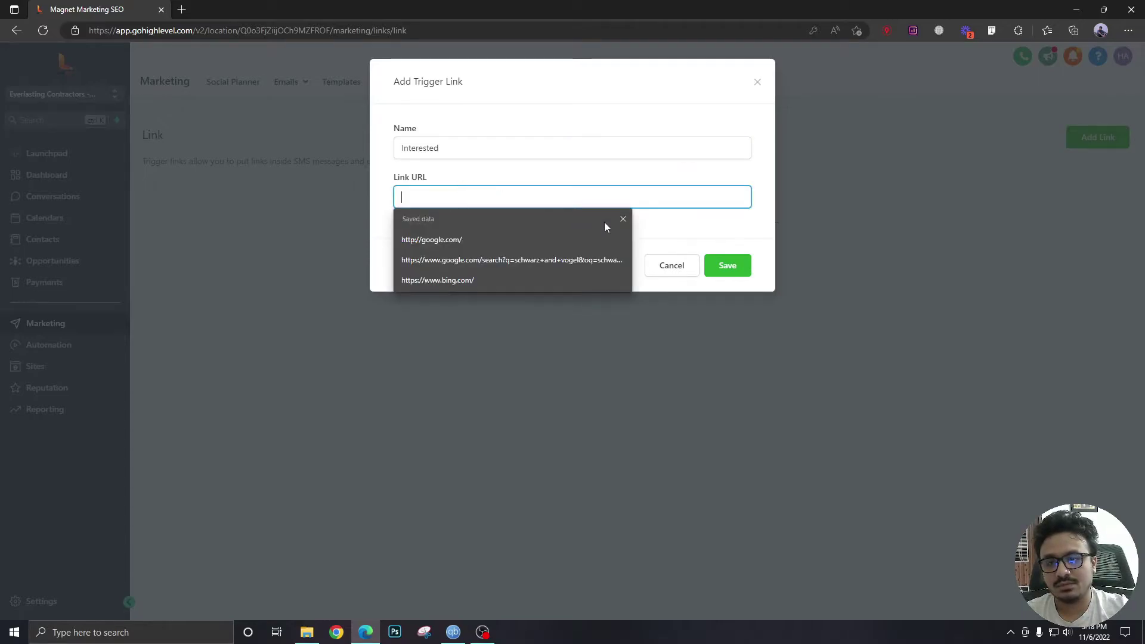
key("Escape")
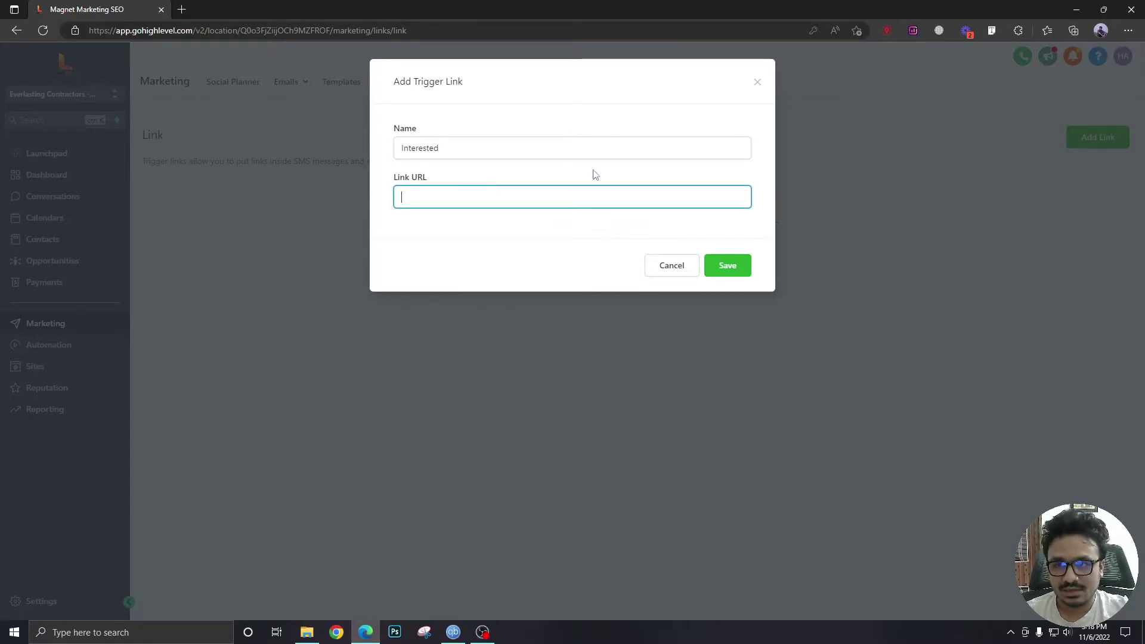
left_click(181, 9)
type("google.com")
left_click(89, 9)
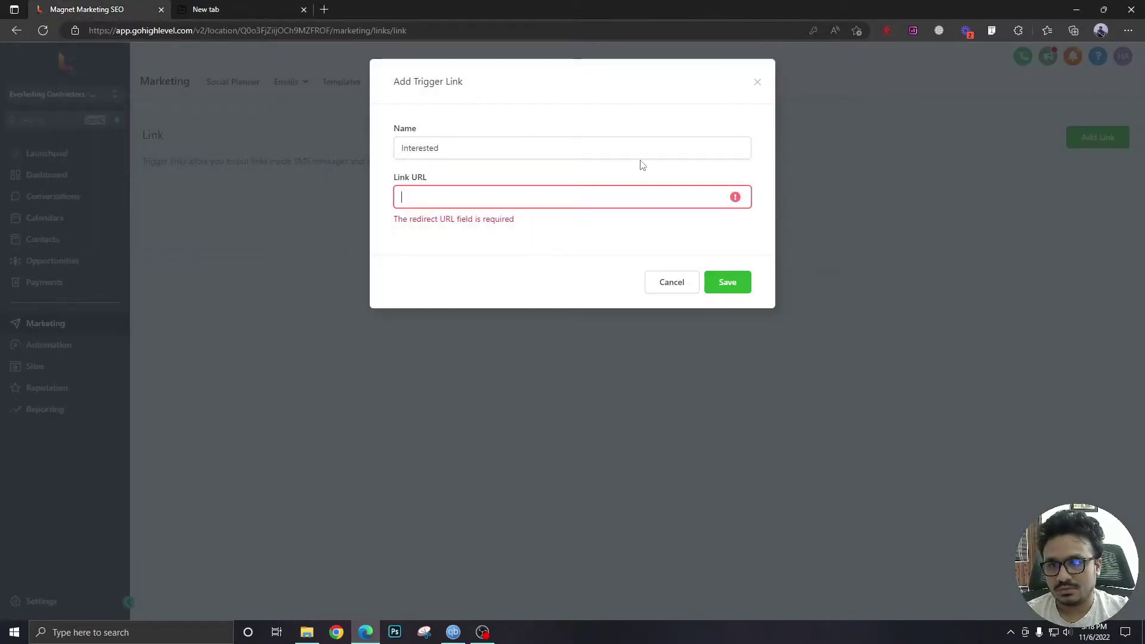
type("http://google.com/")
left_click(735, 267)
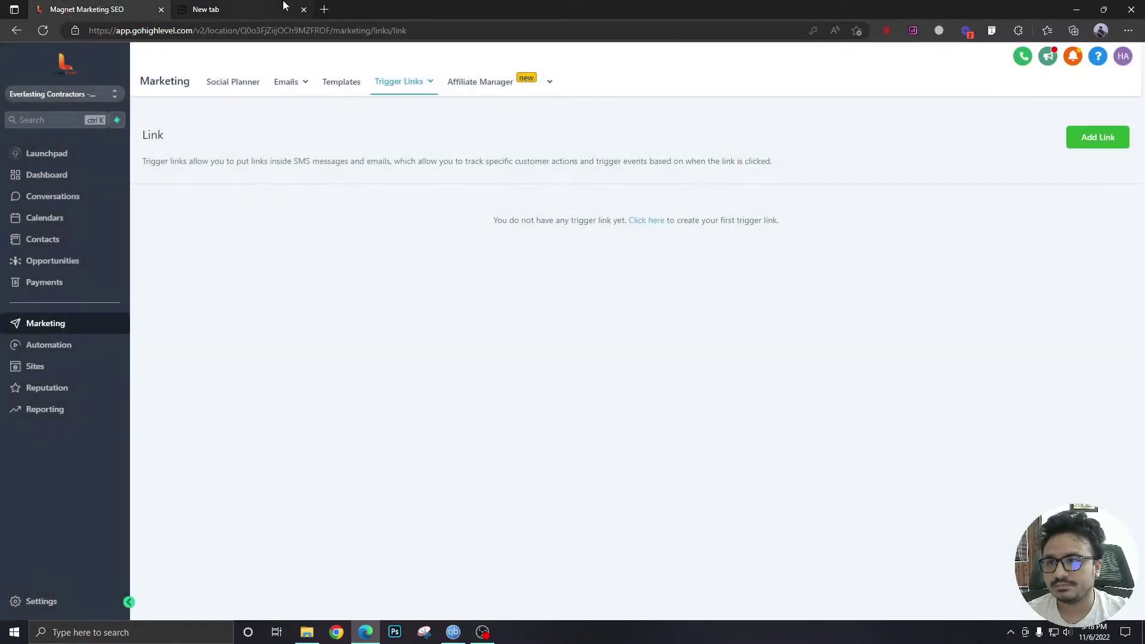
left_click(284, 8)
type("bing.com")
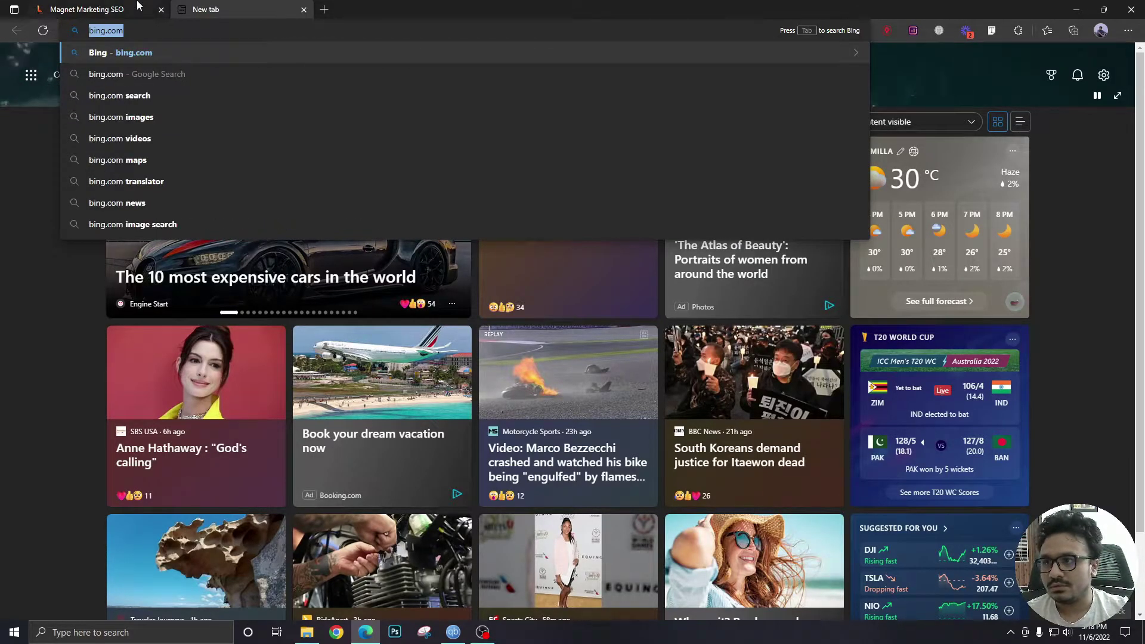
left_click(84, 9)
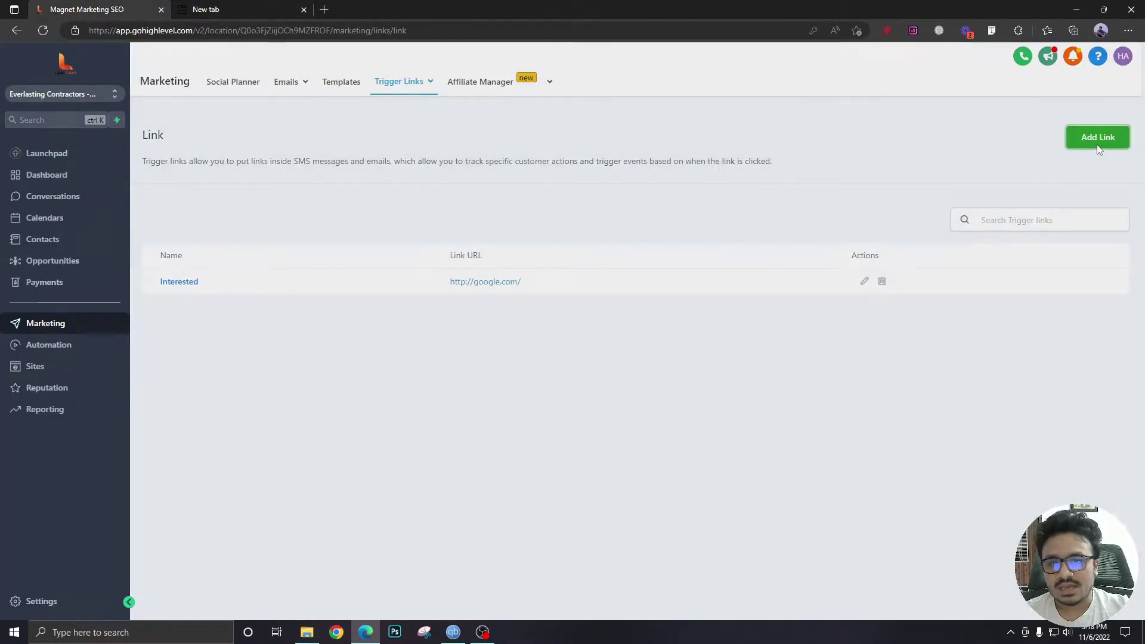
left_click(1097, 146)
left_click(466, 142)
type("Ask")
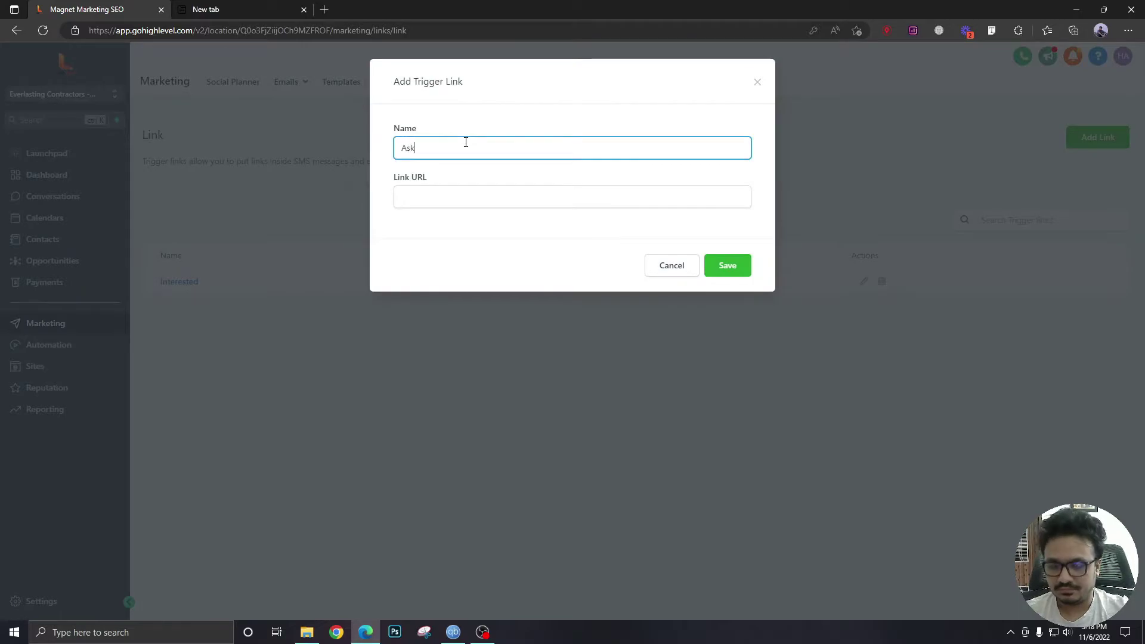
type(" Me Later")
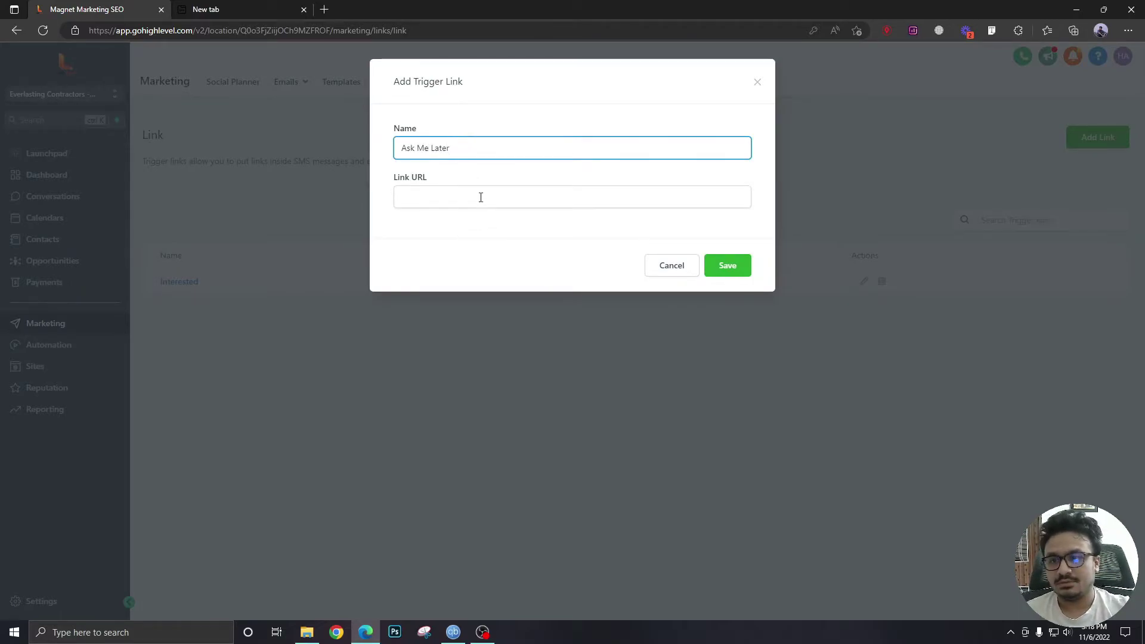
left_click(504, 195)
type("http://bing.com/")
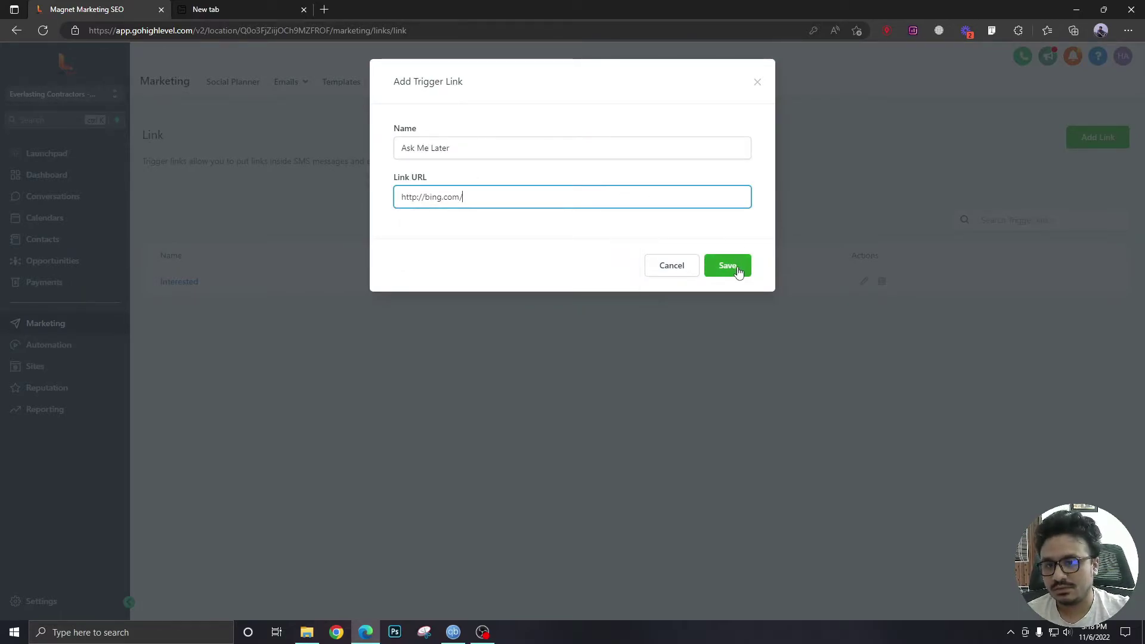
left_click(742, 266)
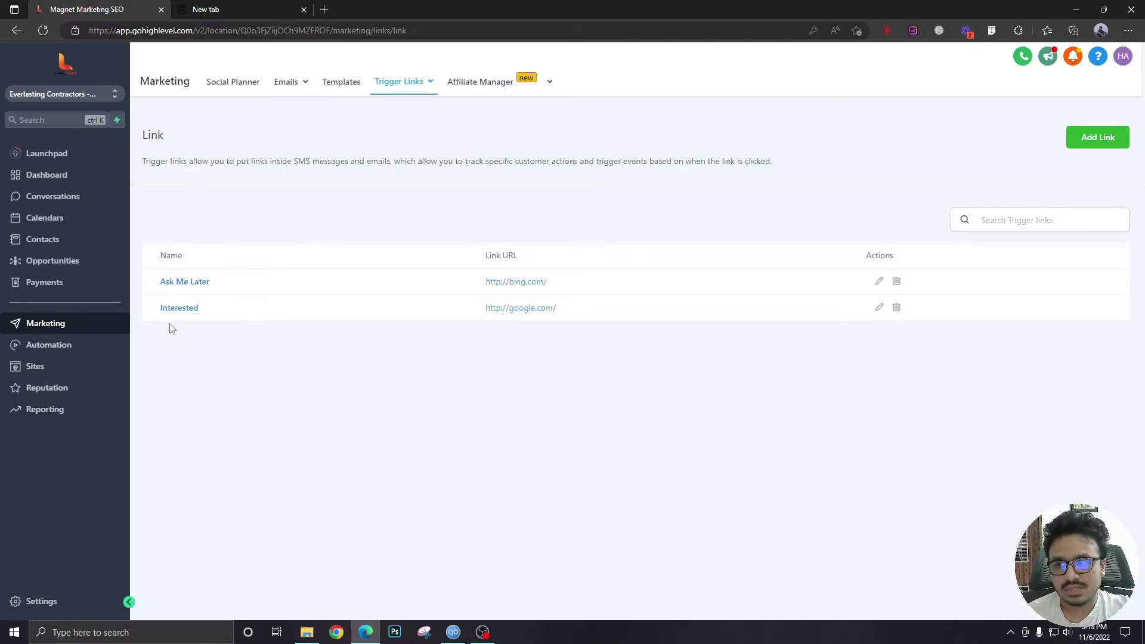
Create a blank workflow from scratch and name it 'Follow Up Campaign'
left_click(66, 353)
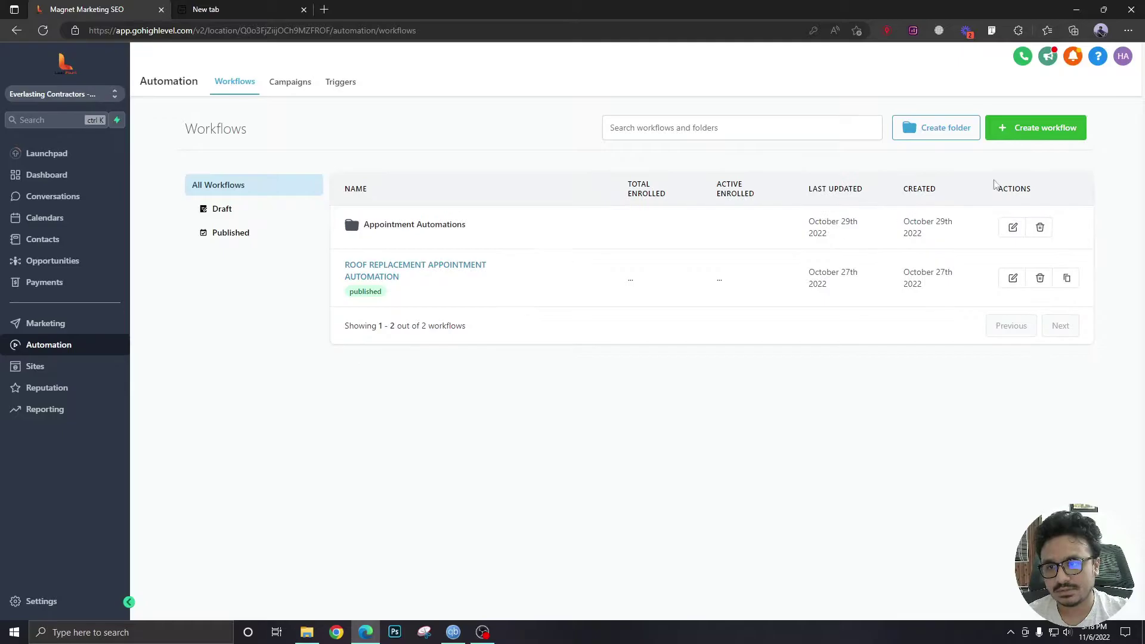
left_click(990, 136)
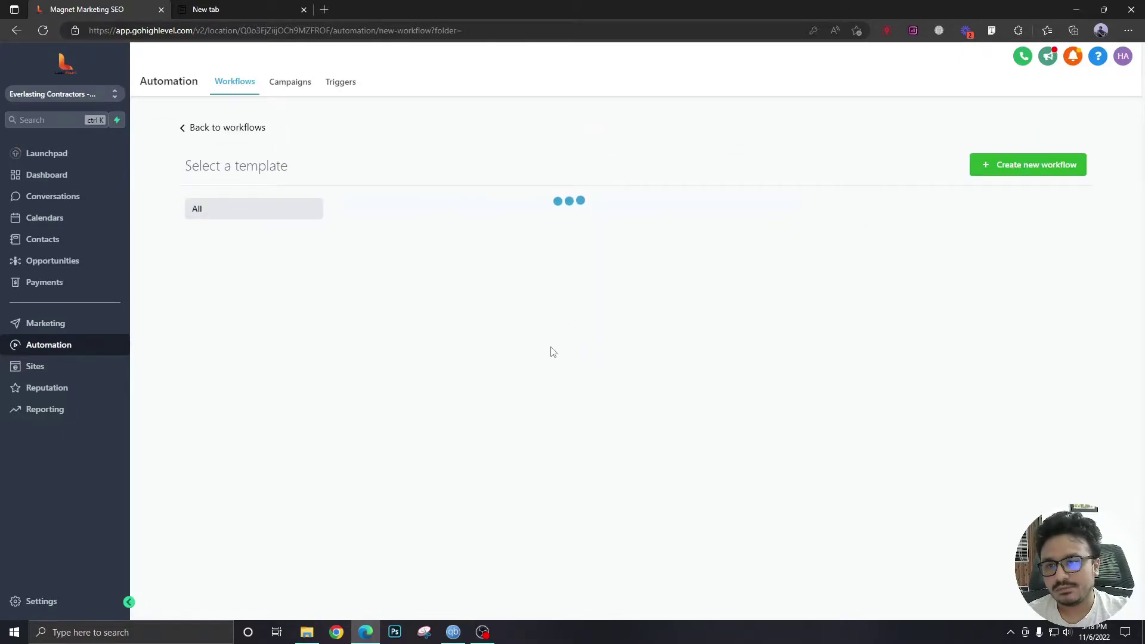
left_click(1059, 172)
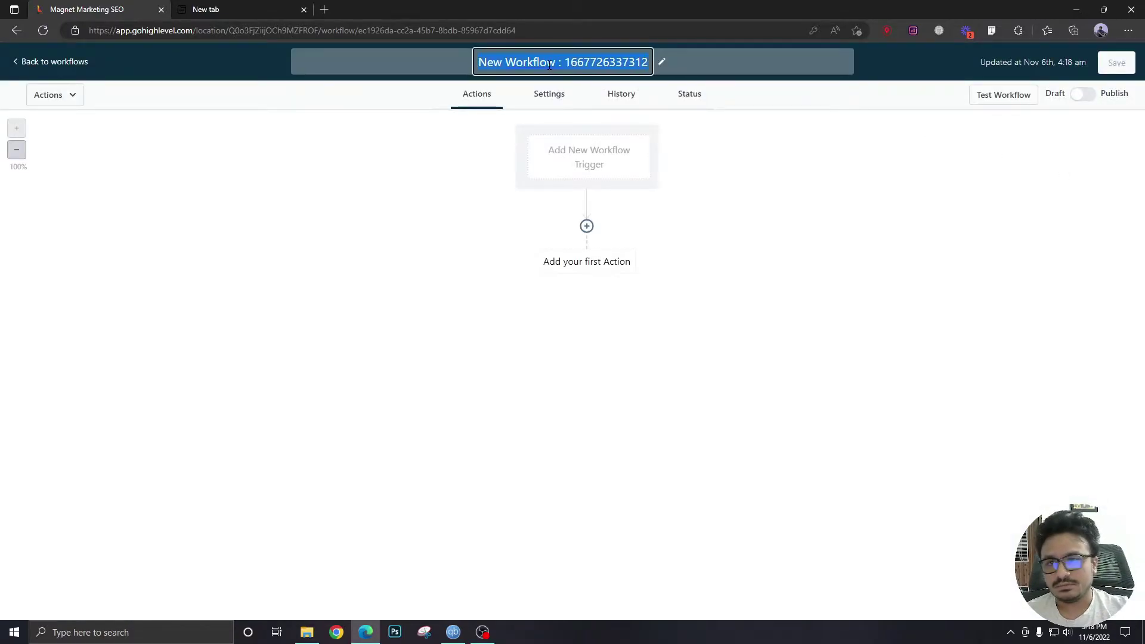
type("Follow Up")
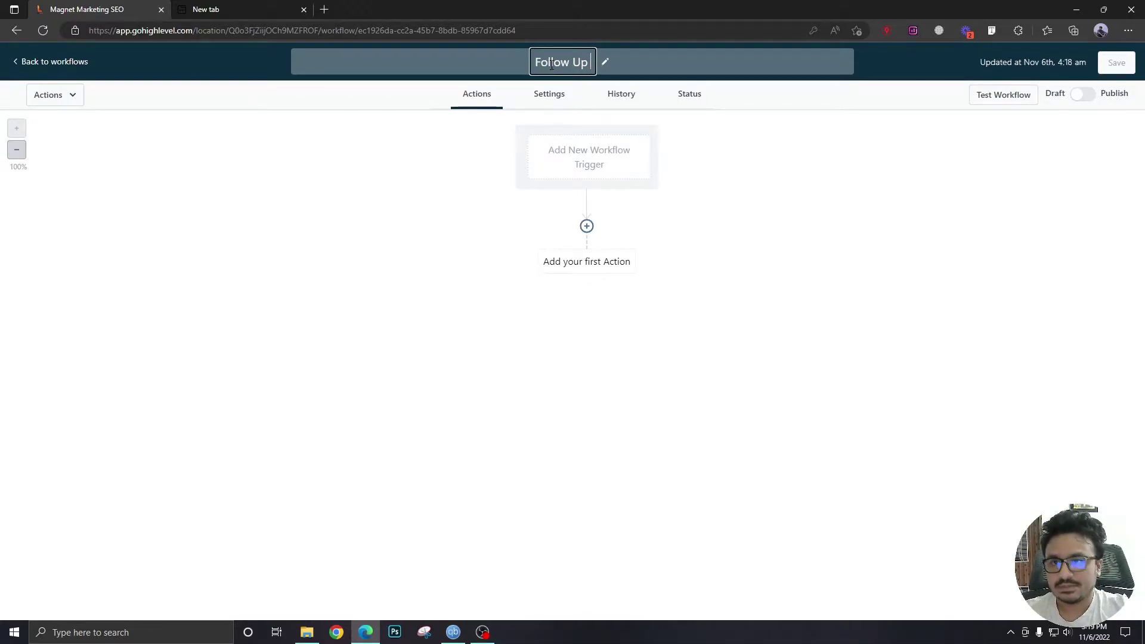
type(" Campain")
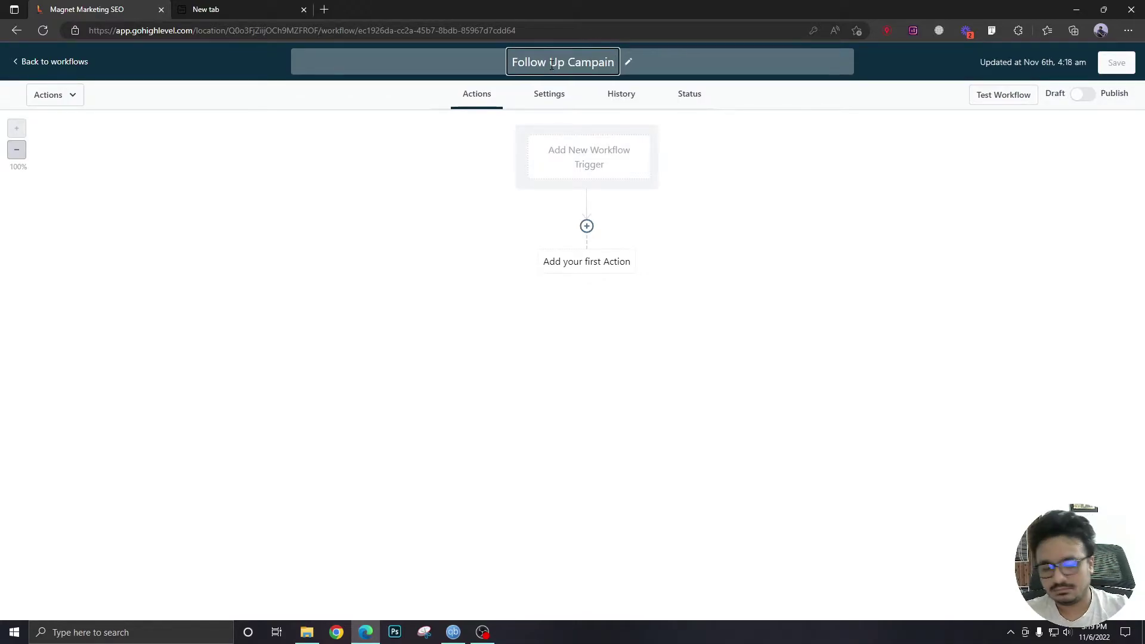
key("BackSpace")
type("gn")
key("Return")
Skip the trigger and add a Send Email action to the workflow
left_click(550, 169)
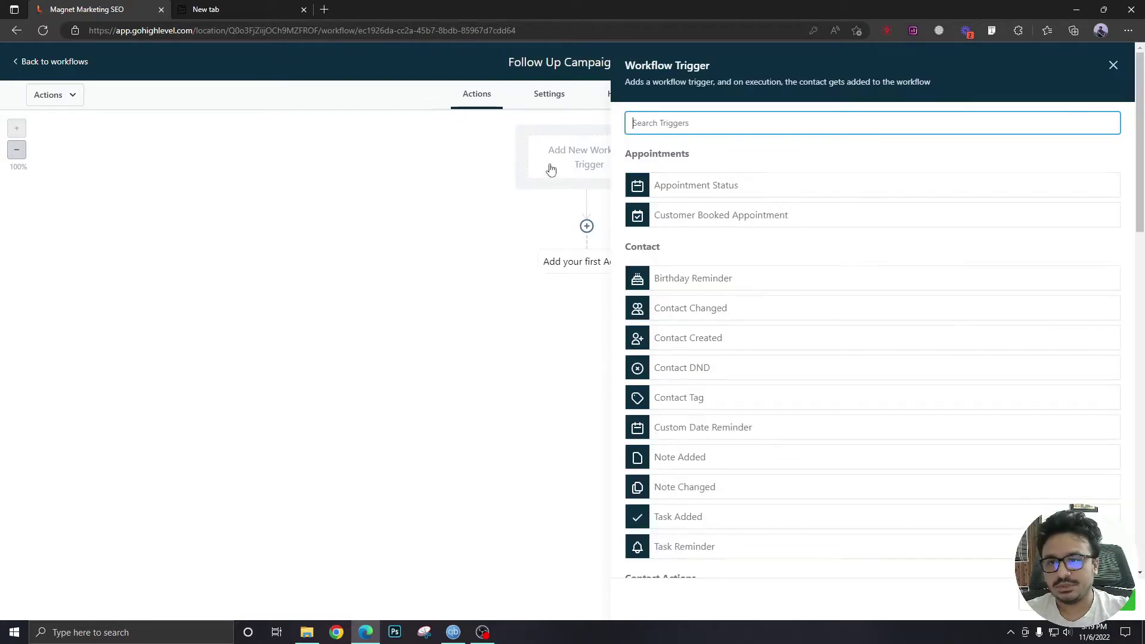
left_click(1112, 65)
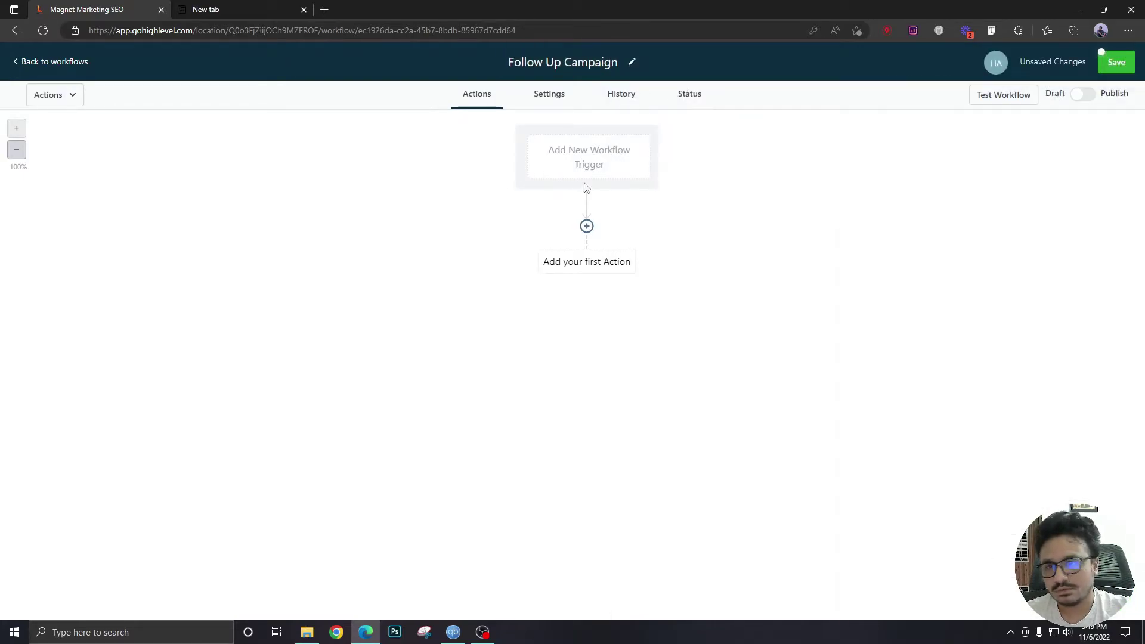
left_click(587, 227)
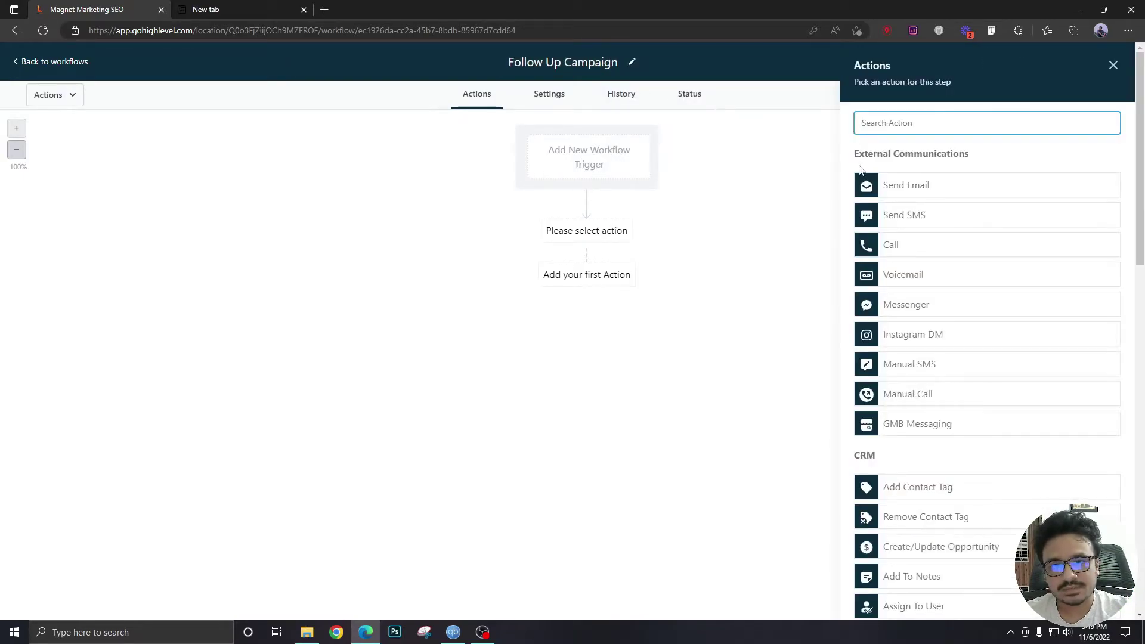
left_click(896, 197)
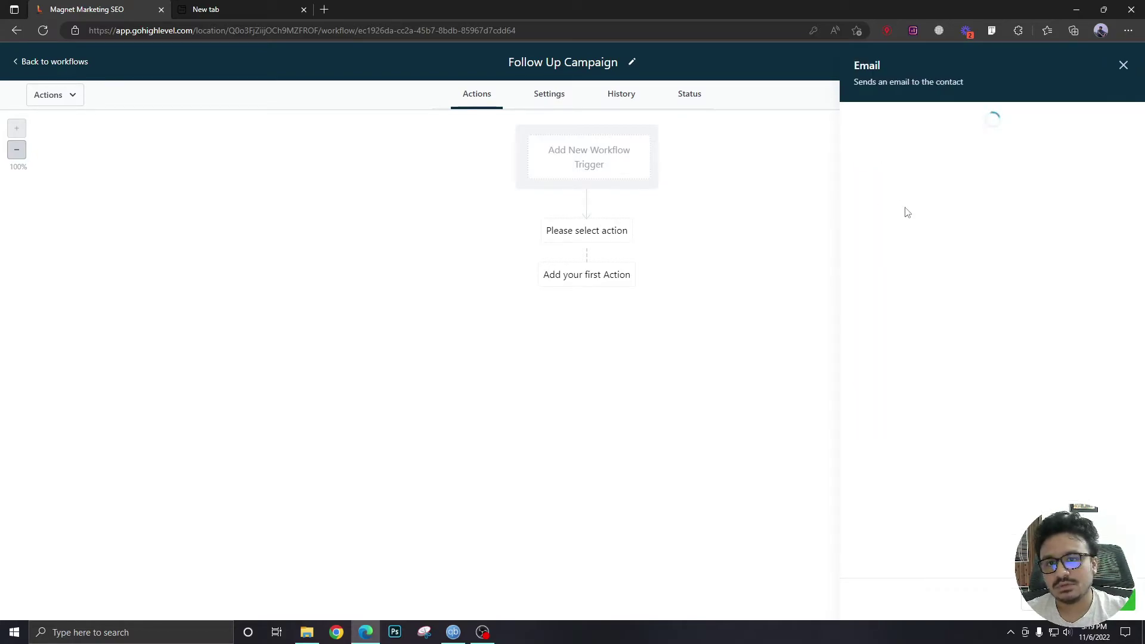
Write 'If you are interested, click here' in the email body, followed by the Interested trigger link
scroll(966, 286, "down", 3)
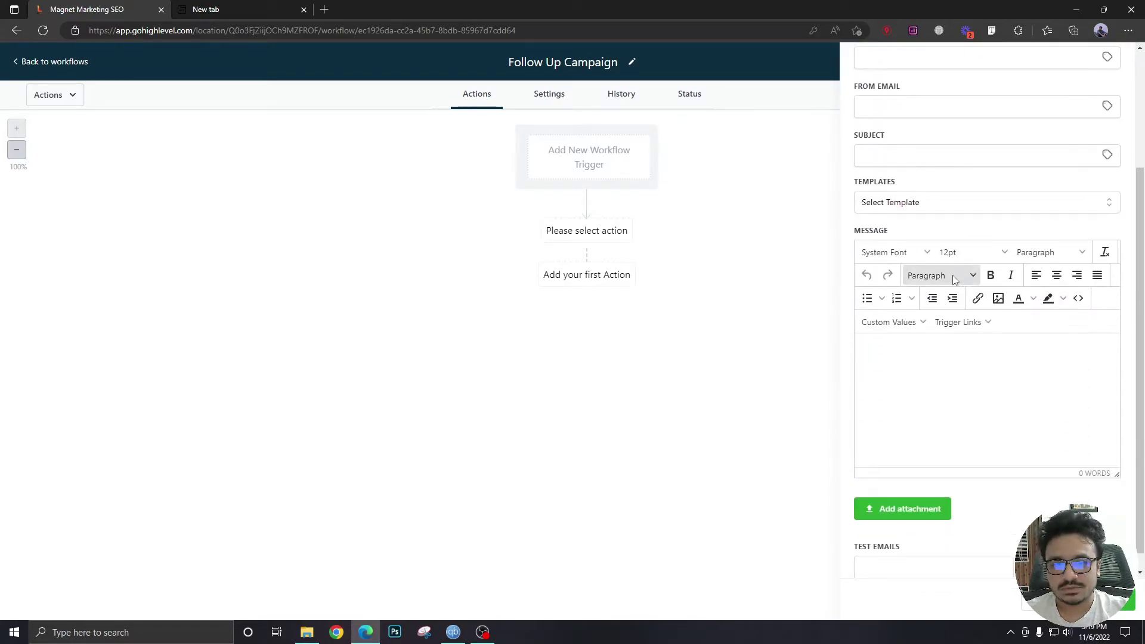
left_click(963, 371)
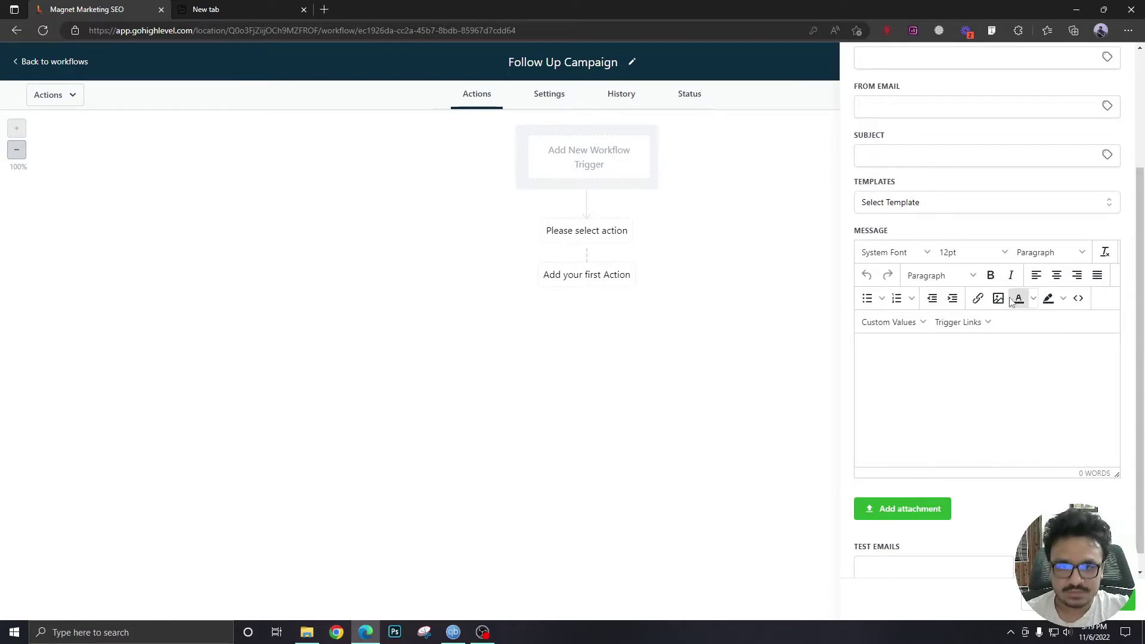
key("Return")
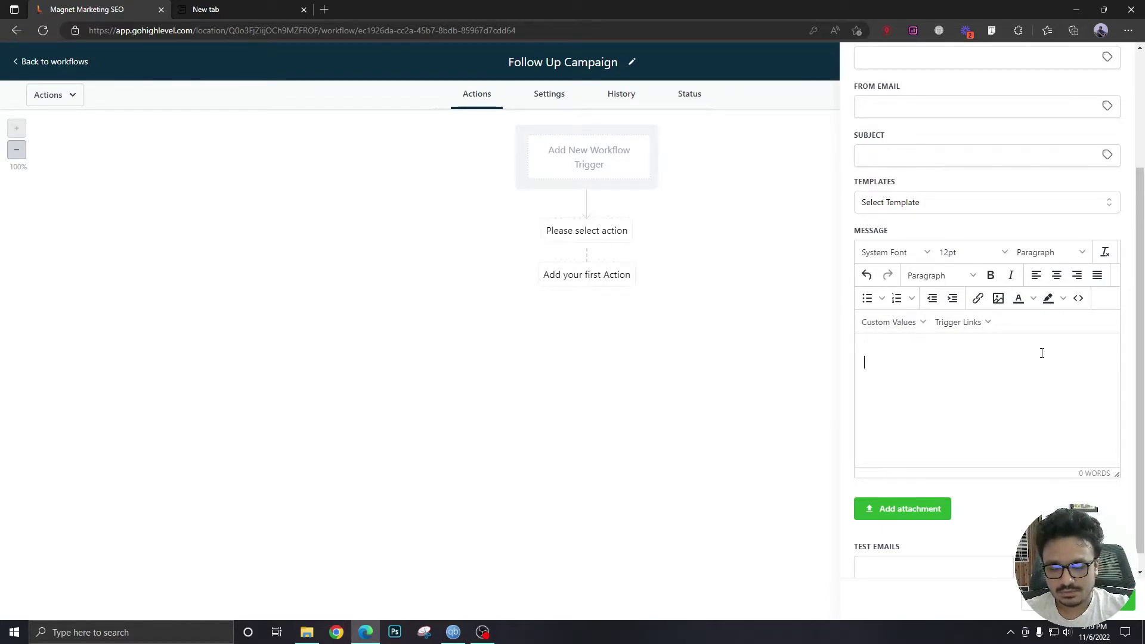
type("If y")
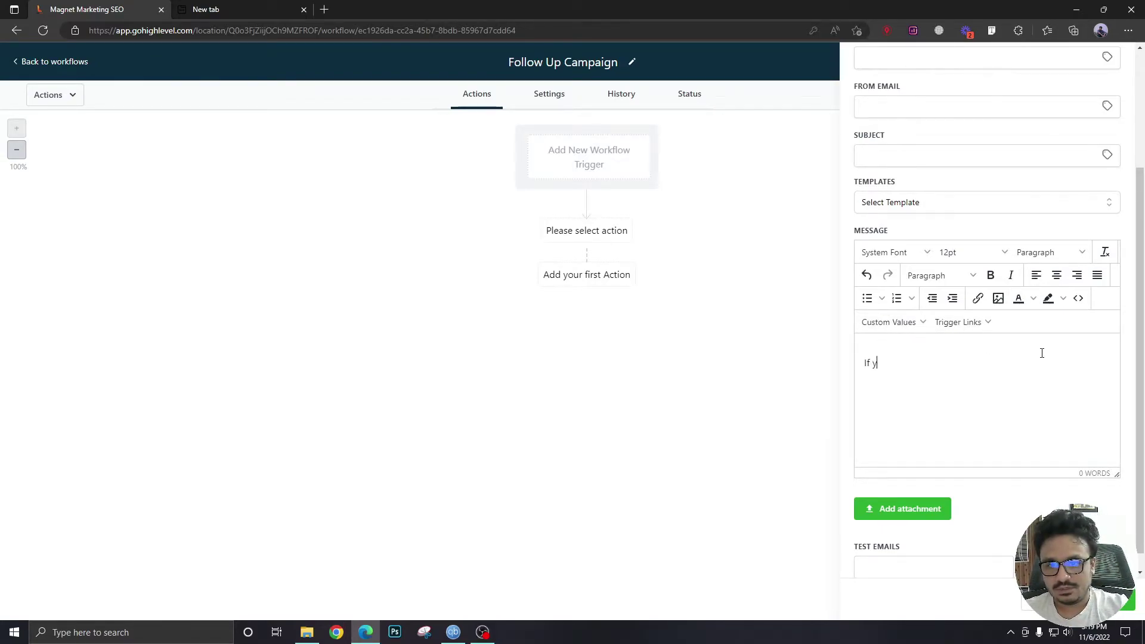
type("ou are interest")
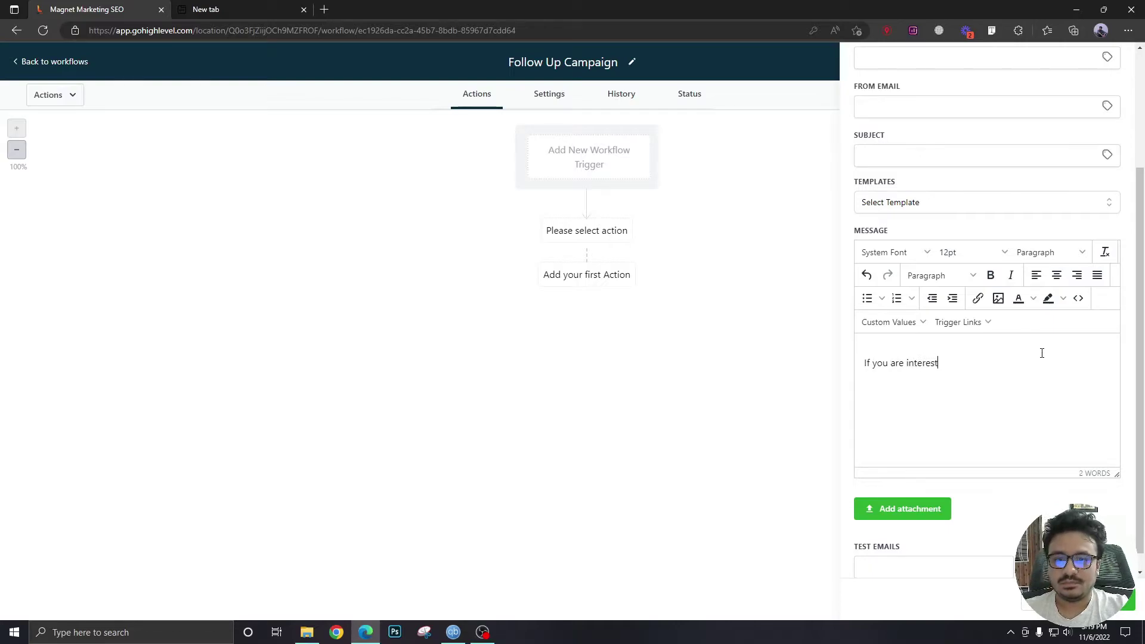
type("ed, click ")
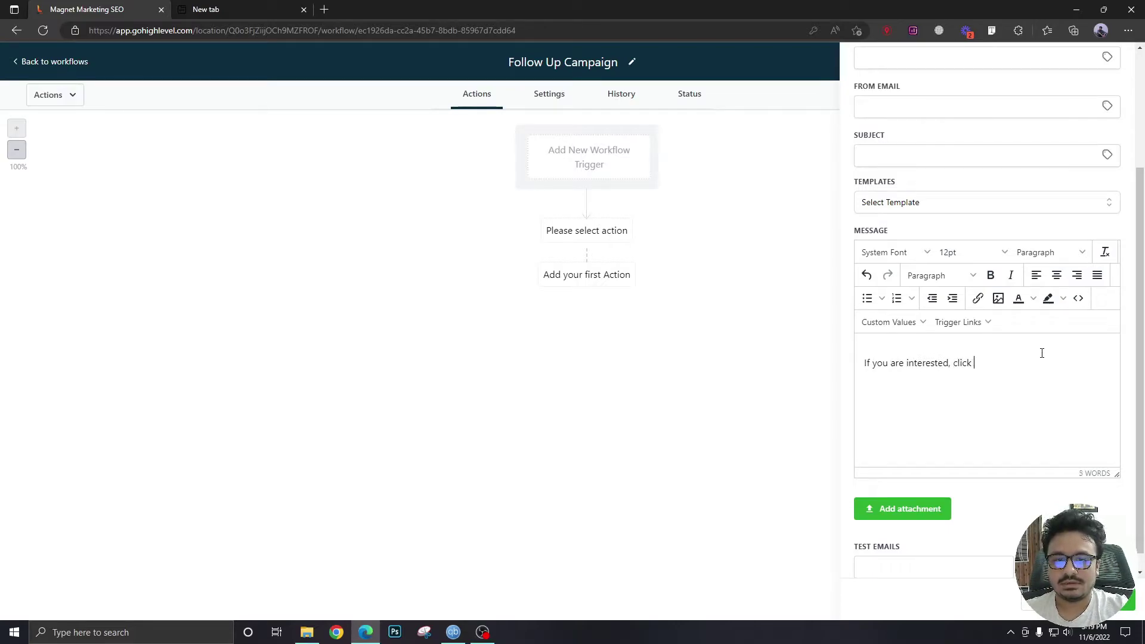
type("here:")
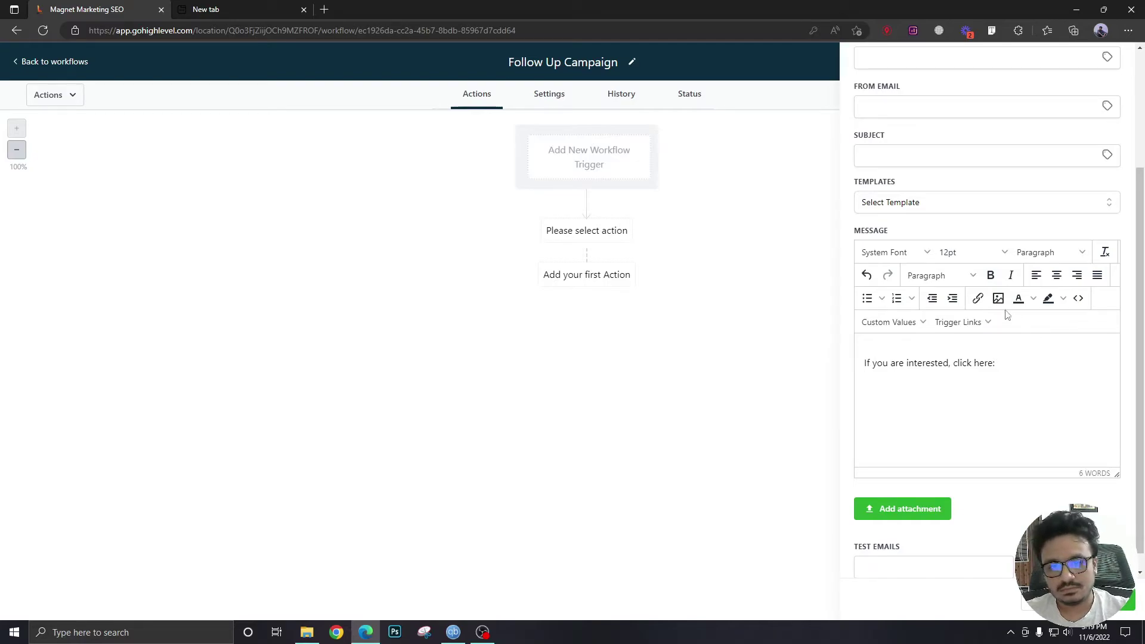
left_click(953, 327)
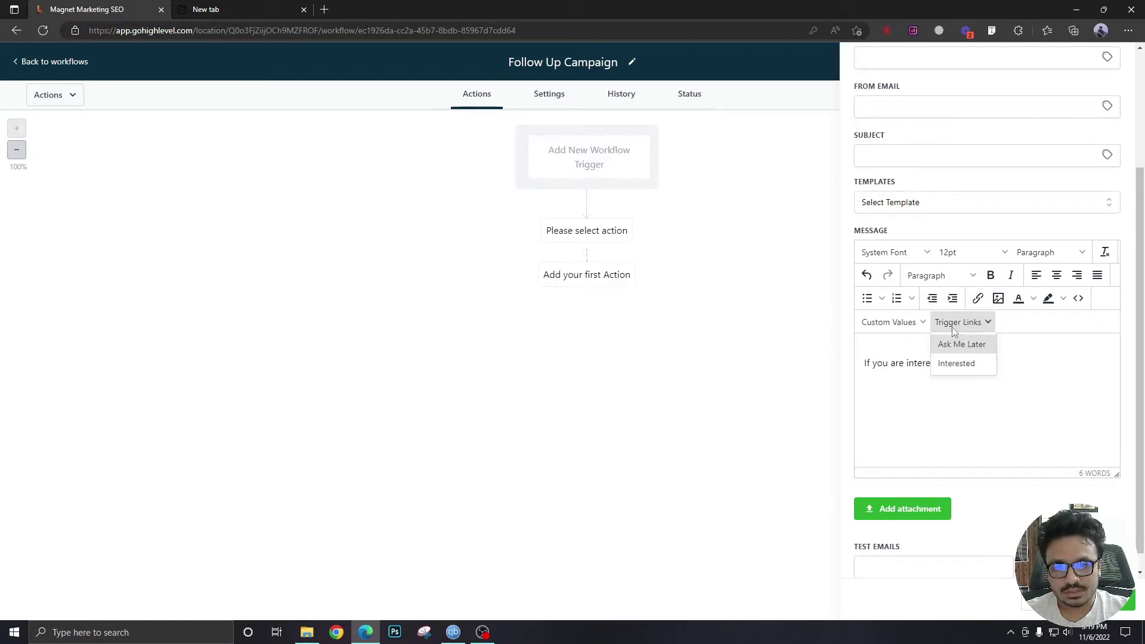
left_click(957, 364)
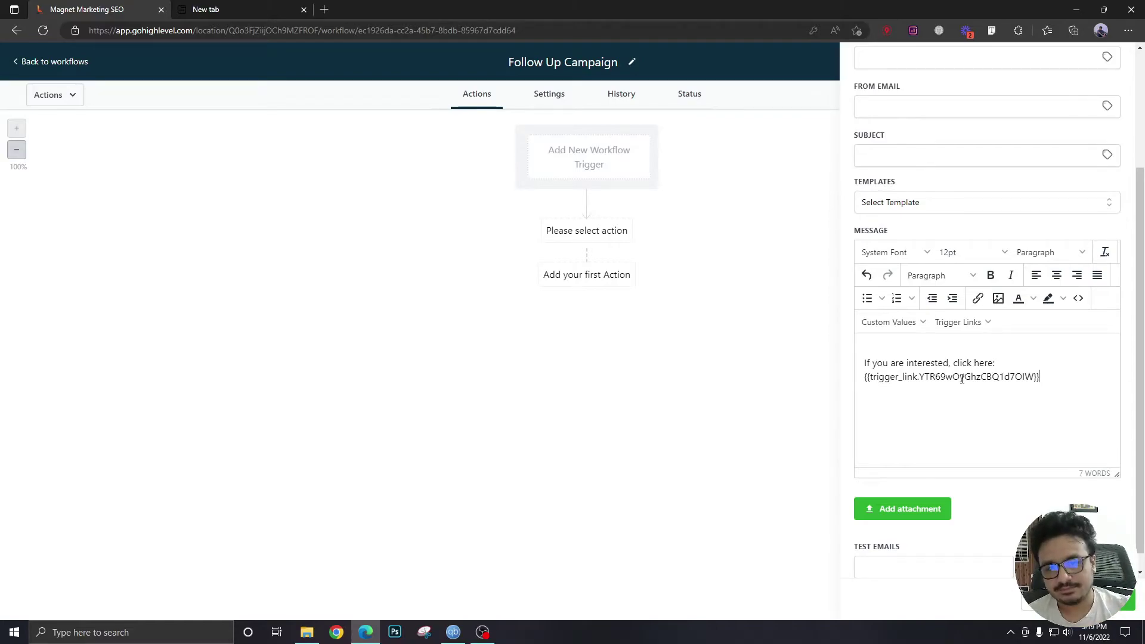
Add the 'think about it later' line followed by the Ask Me Later trigger link
key("Return")
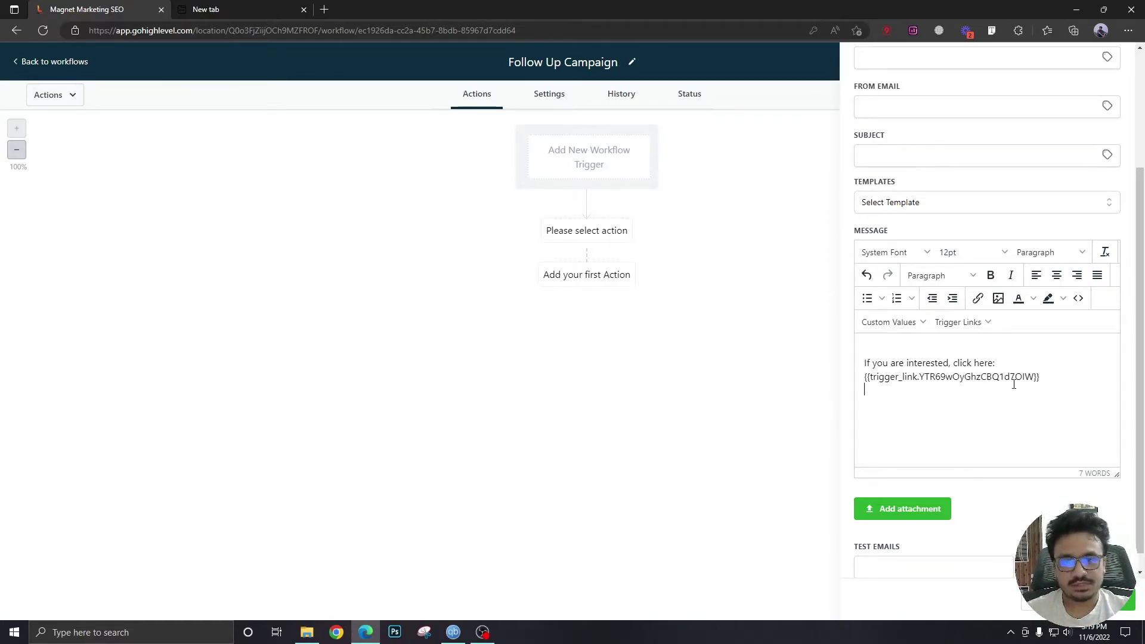
type("If")
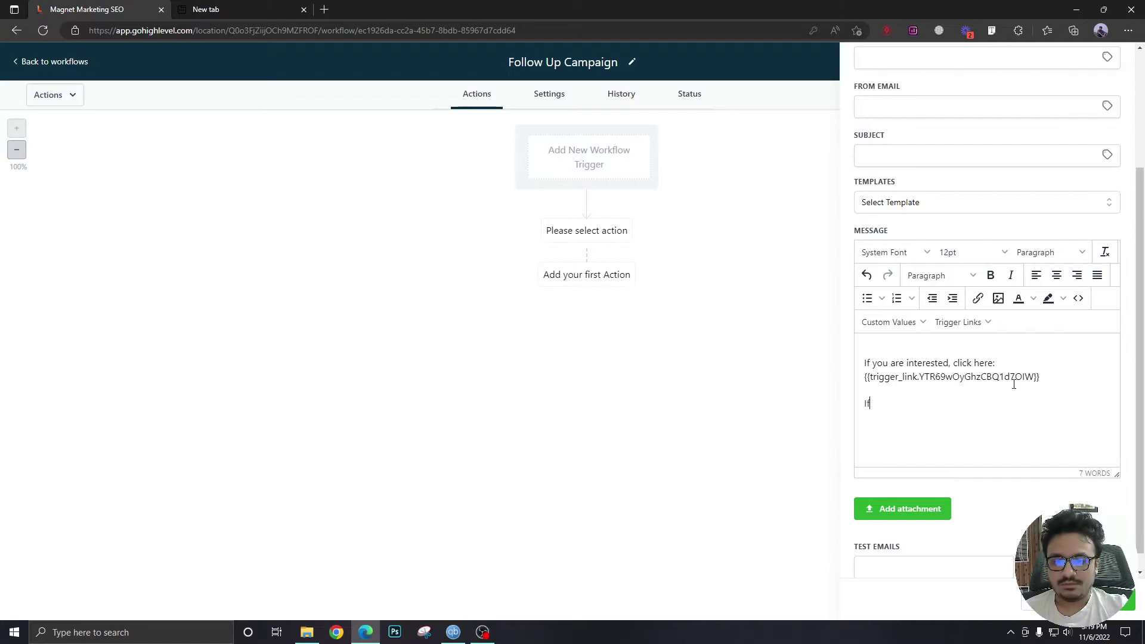
type(" you are not int")
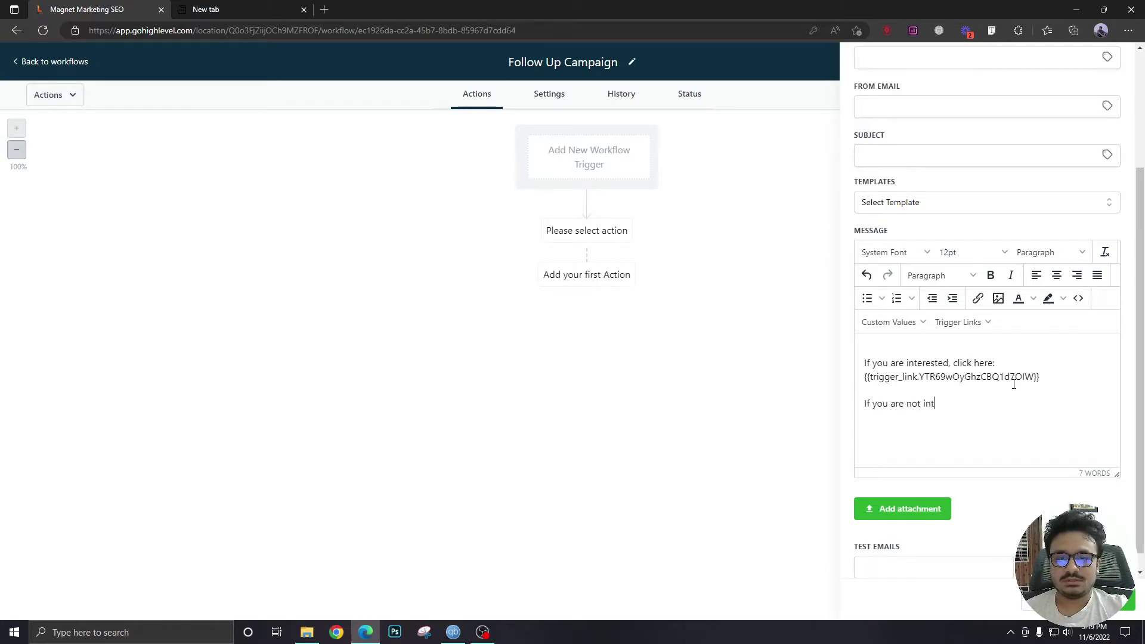
type("erested for now but want t")
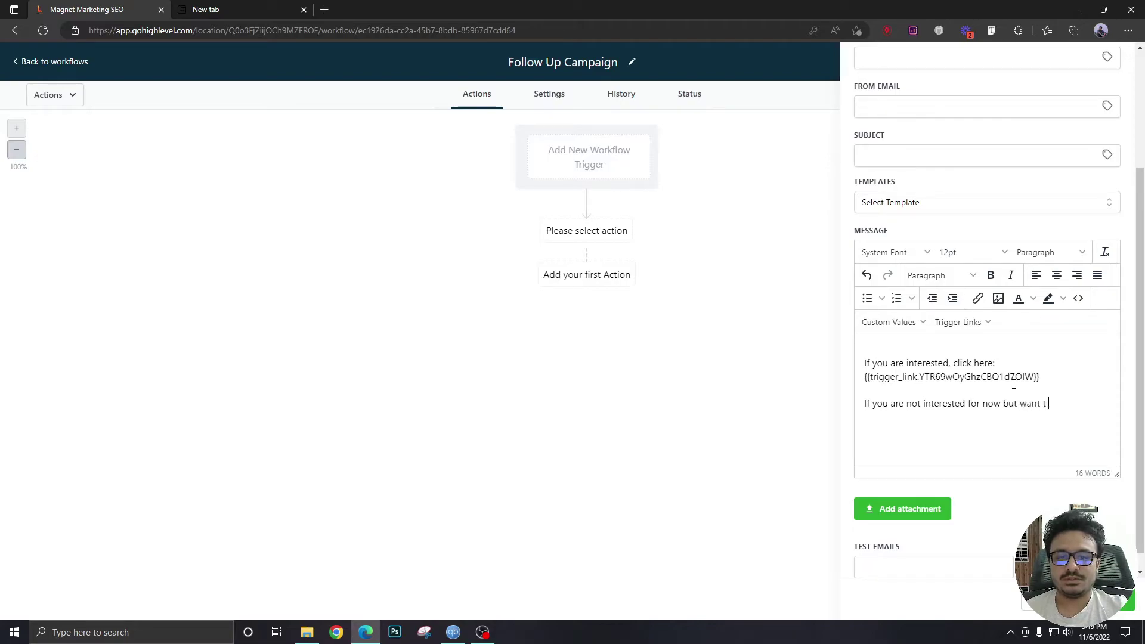
type("o think a")
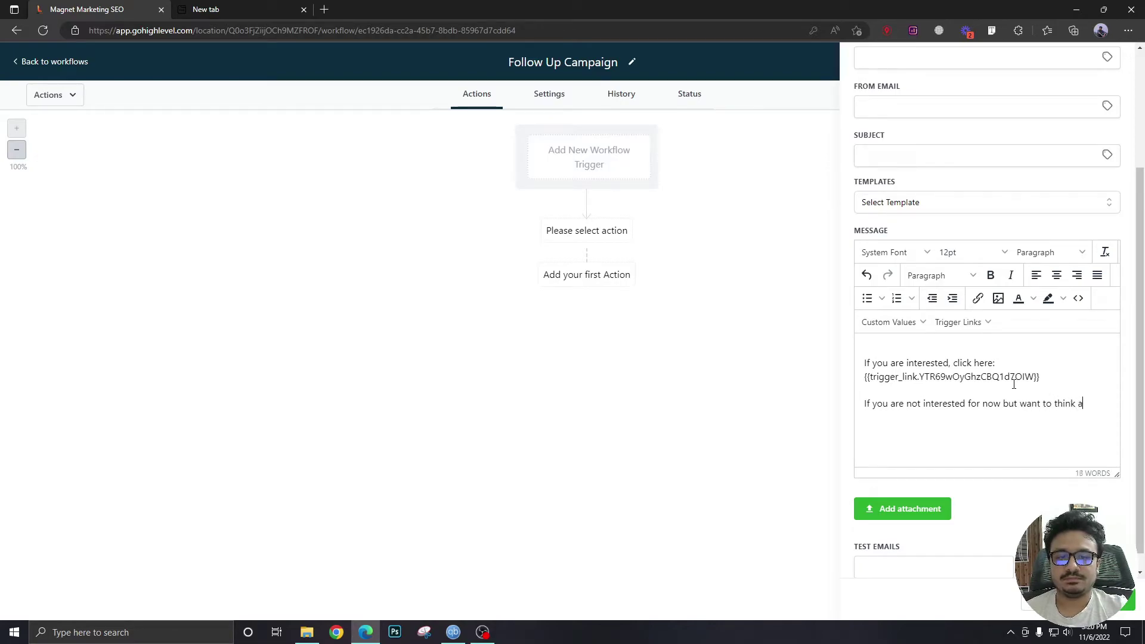
type("bout it later")
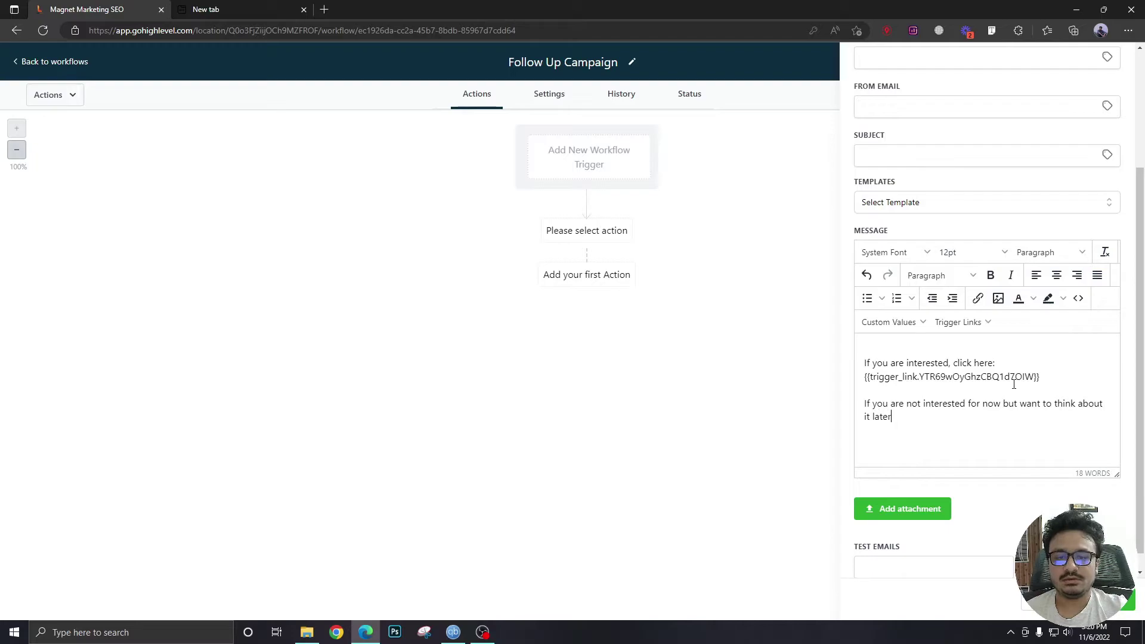
type(", click here:")
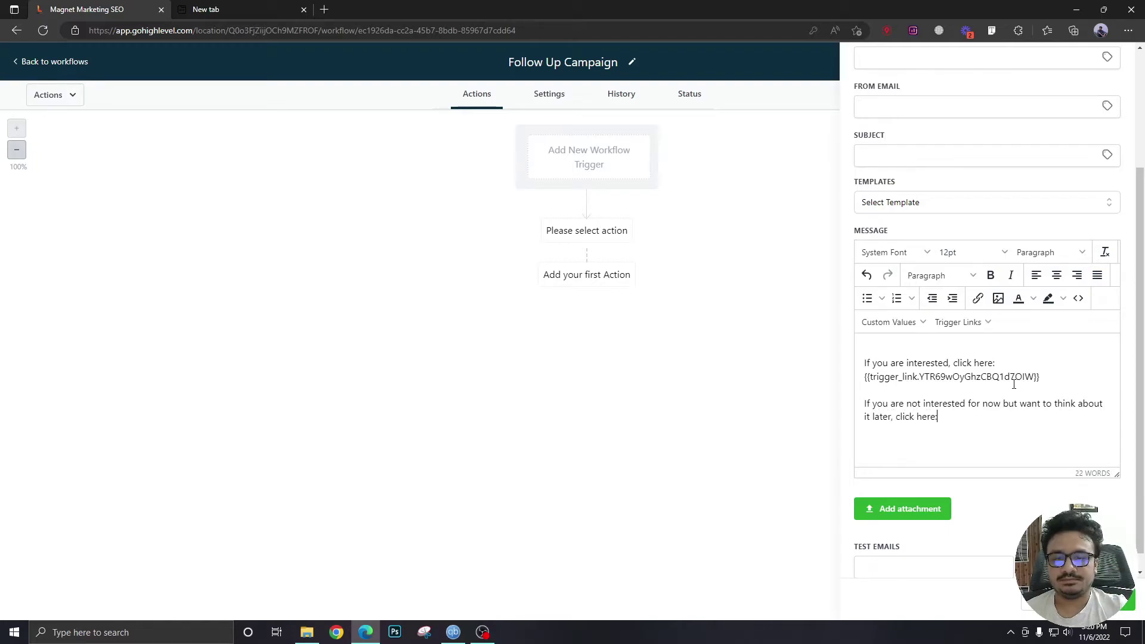
key("Return")
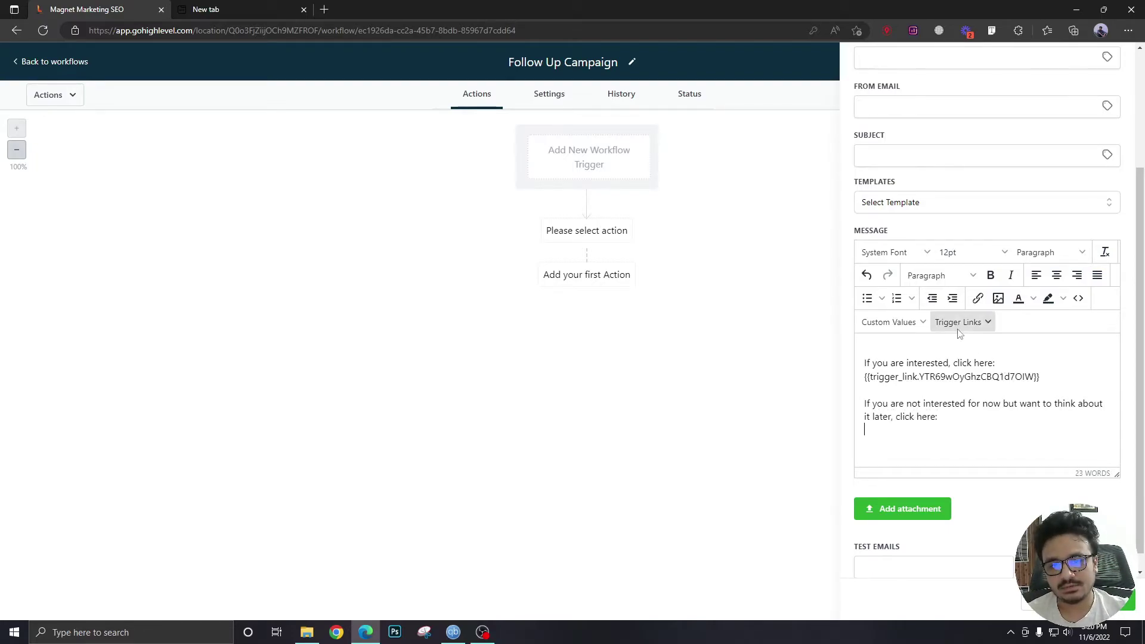
left_click(960, 323)
left_click(963, 345)
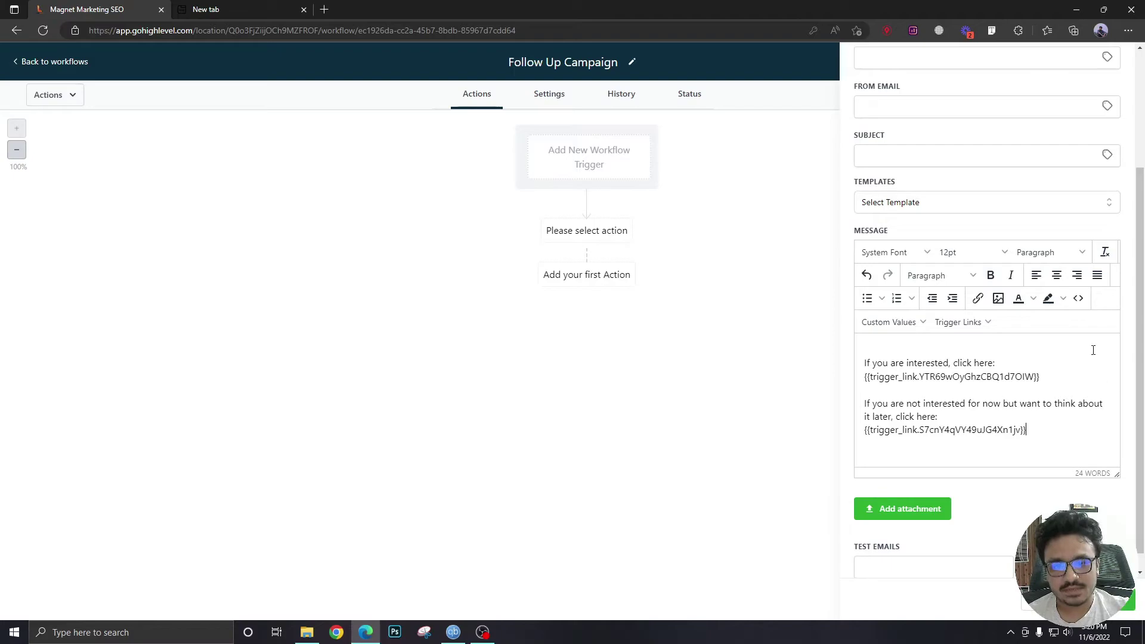
scroll(1088, 349, "up", 3)
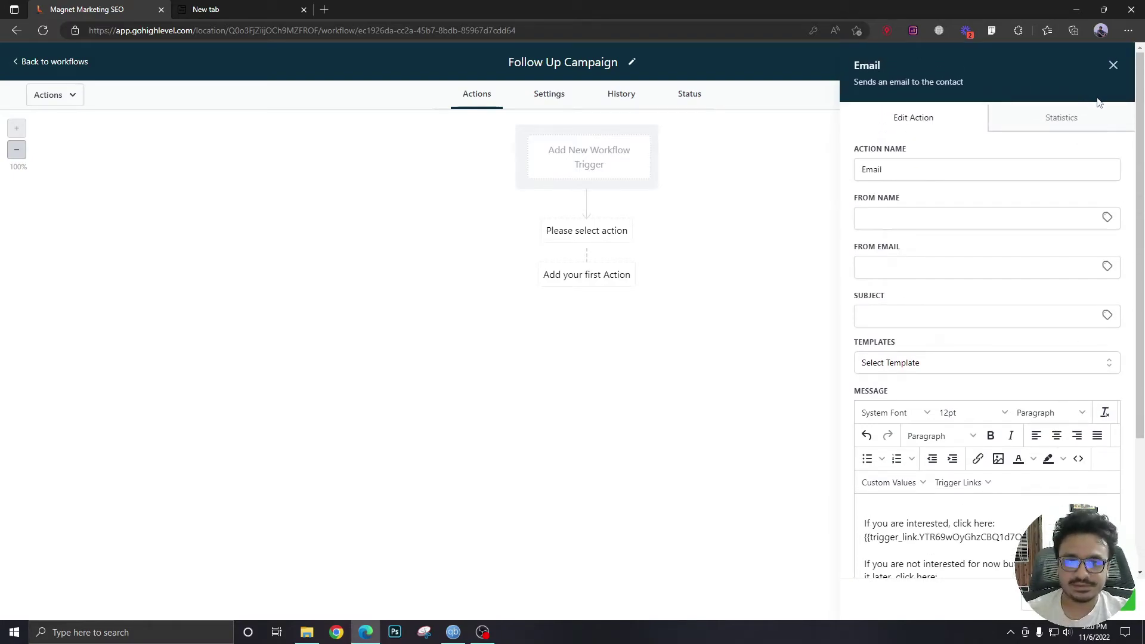
Leave the Follow Up Campaign workflow without saving changes
left_click(1112, 66)
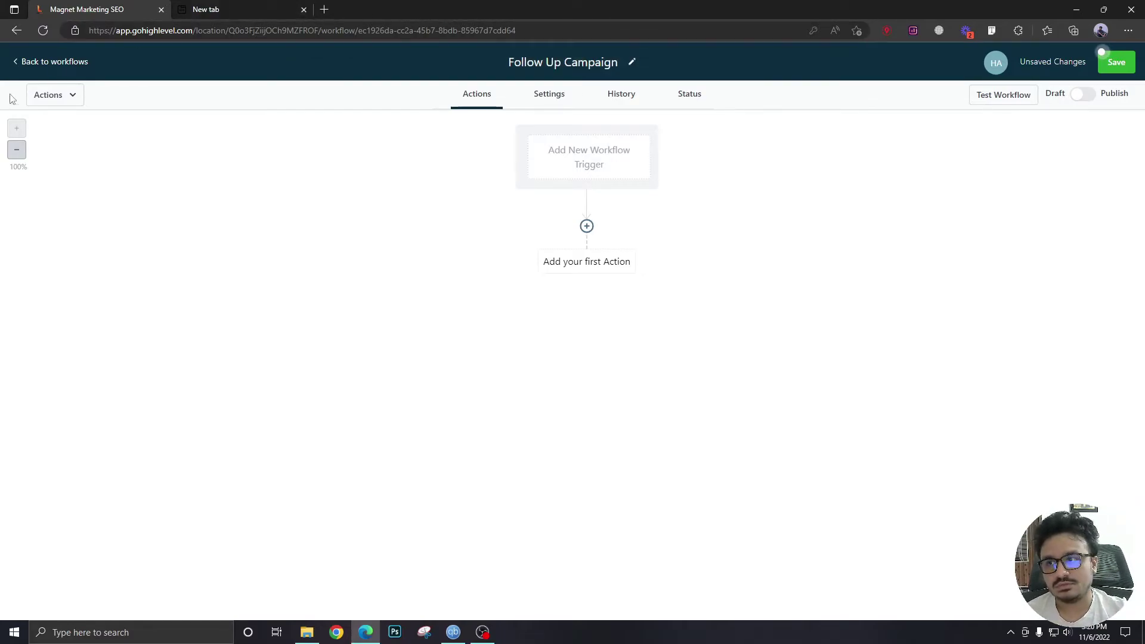
left_click(71, 66)
left_click(677, 386)
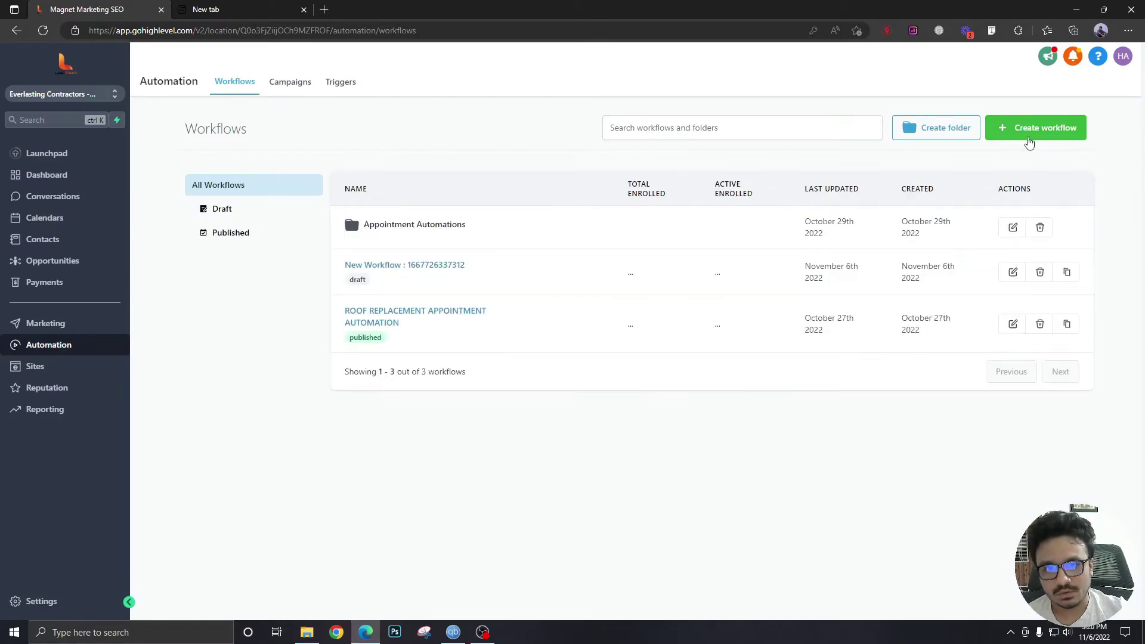
Create another blank workflow and title it 'Trigger Link Clicked'
left_click(1031, 127)
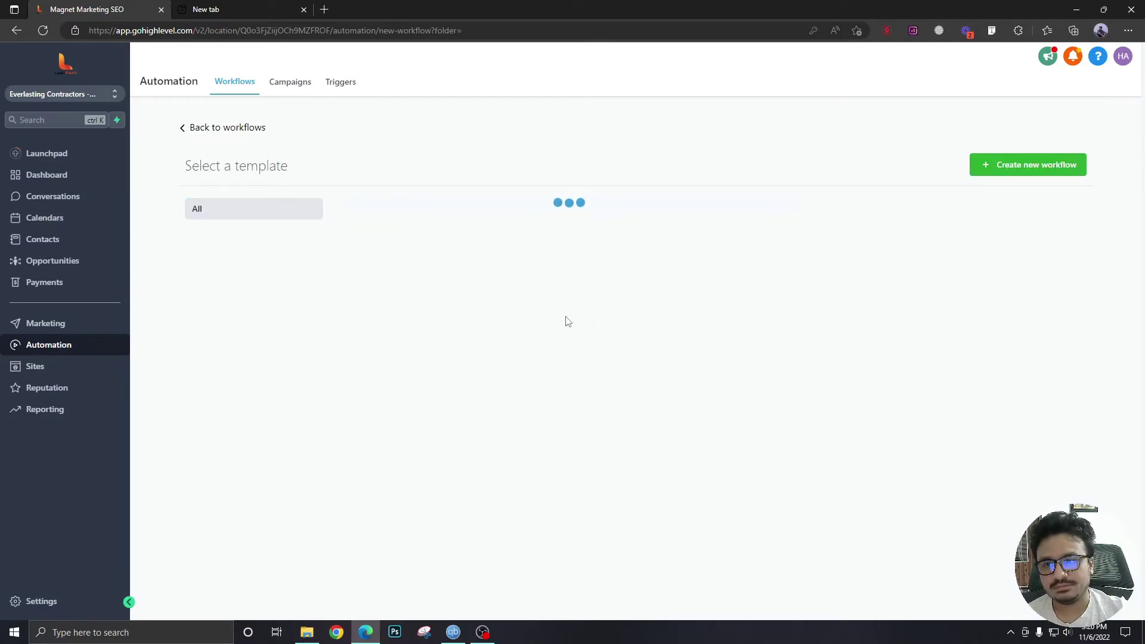
left_click(1006, 156)
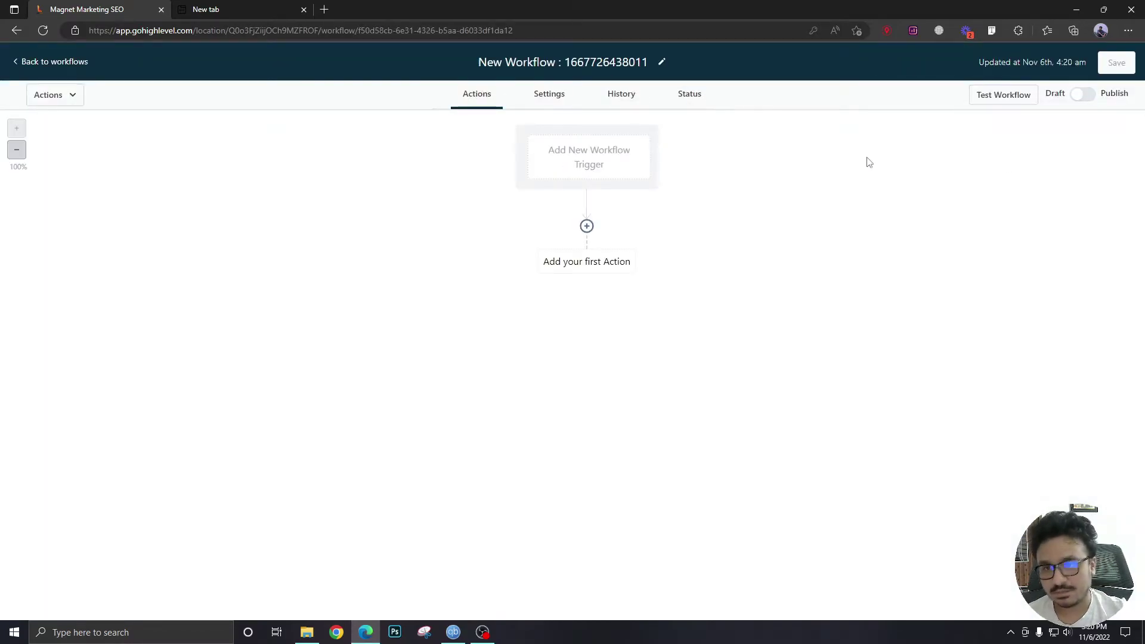
left_click(616, 61)
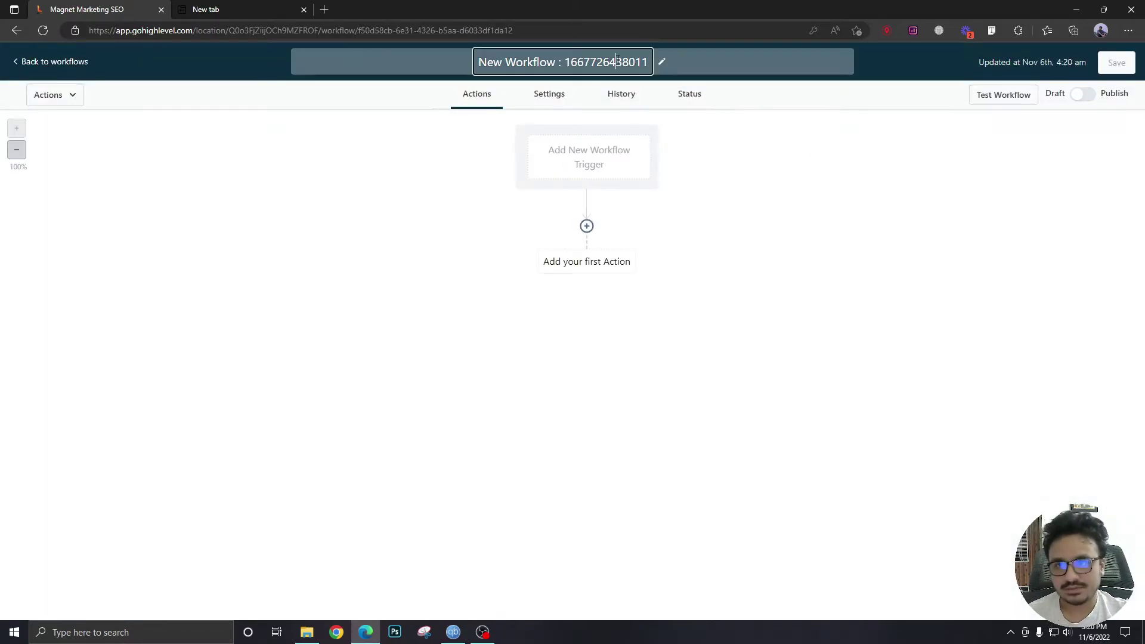
key("BackSpace")
type("Trig")
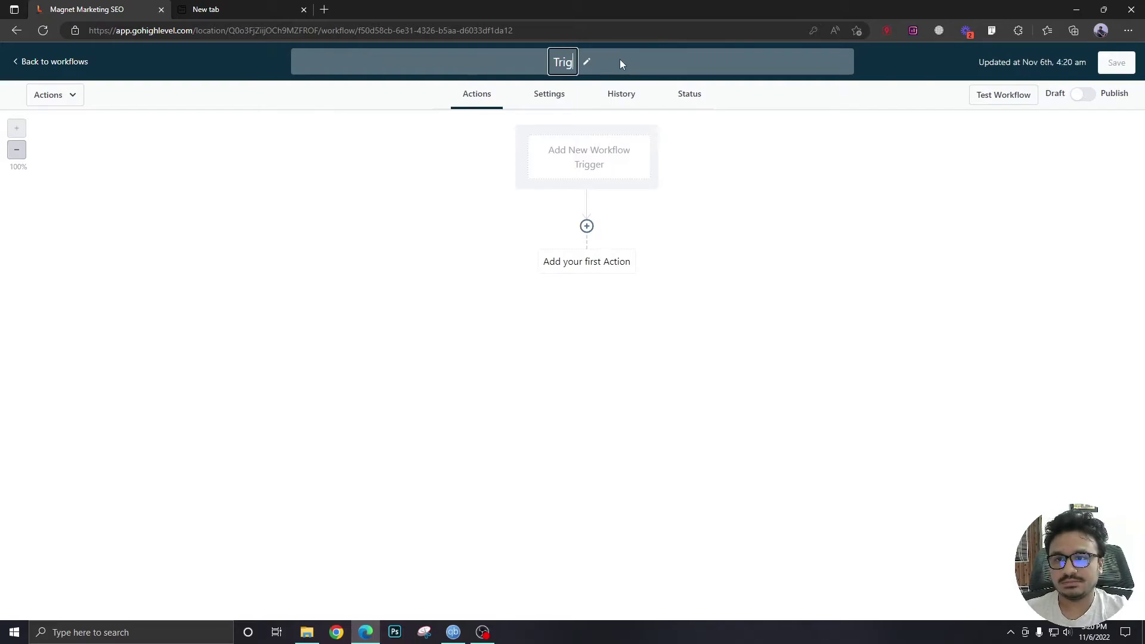
type("ger Link ")
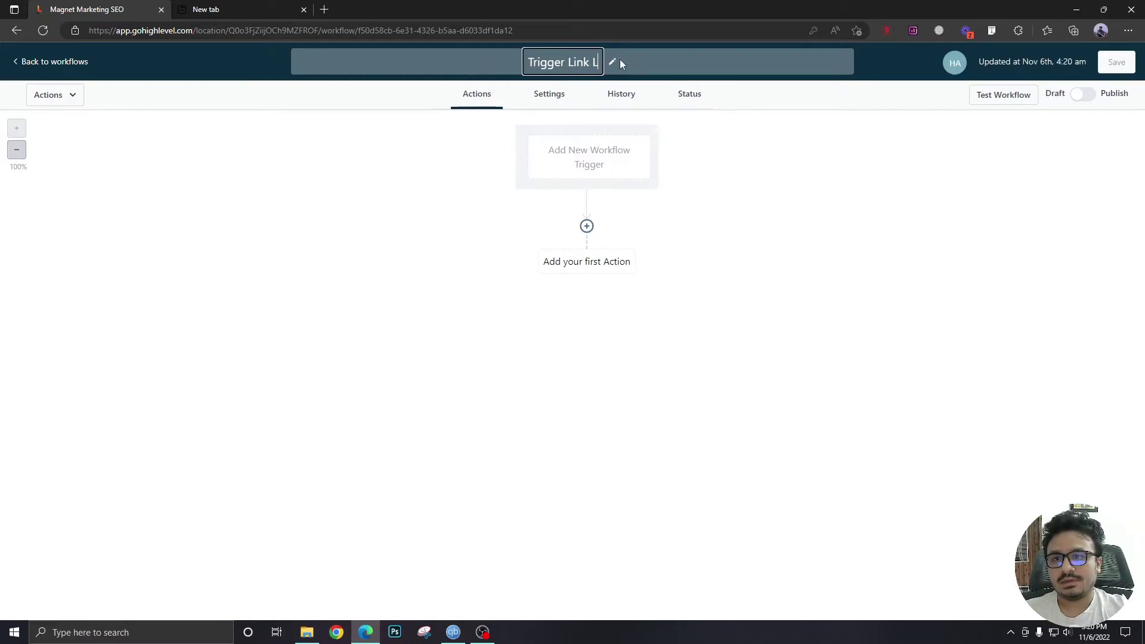
type("Clicked")
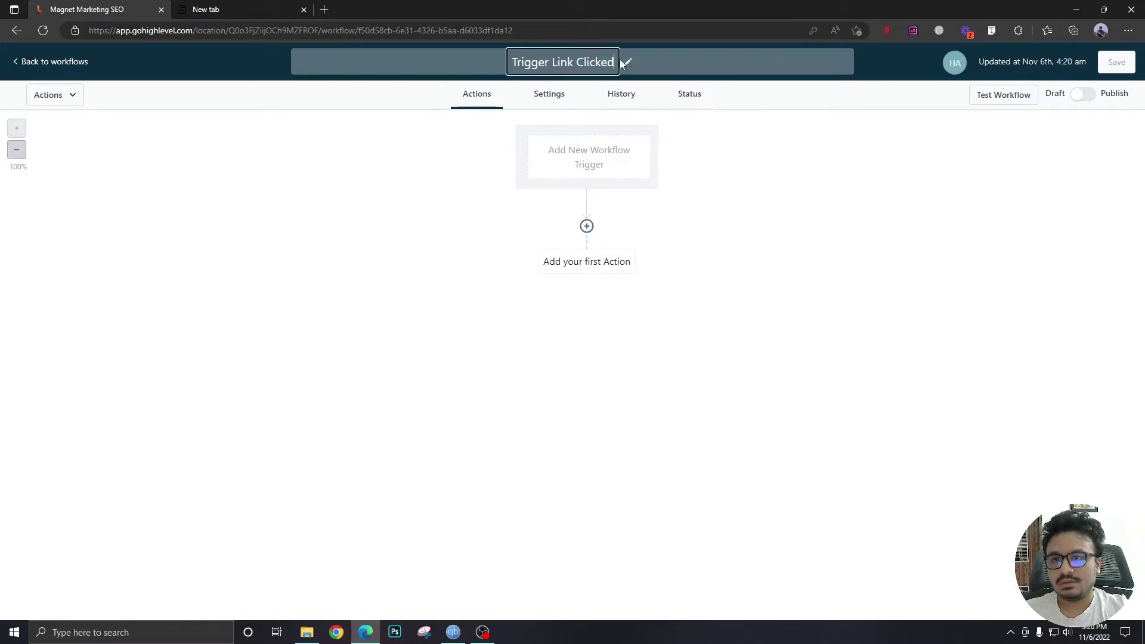
key("Return")
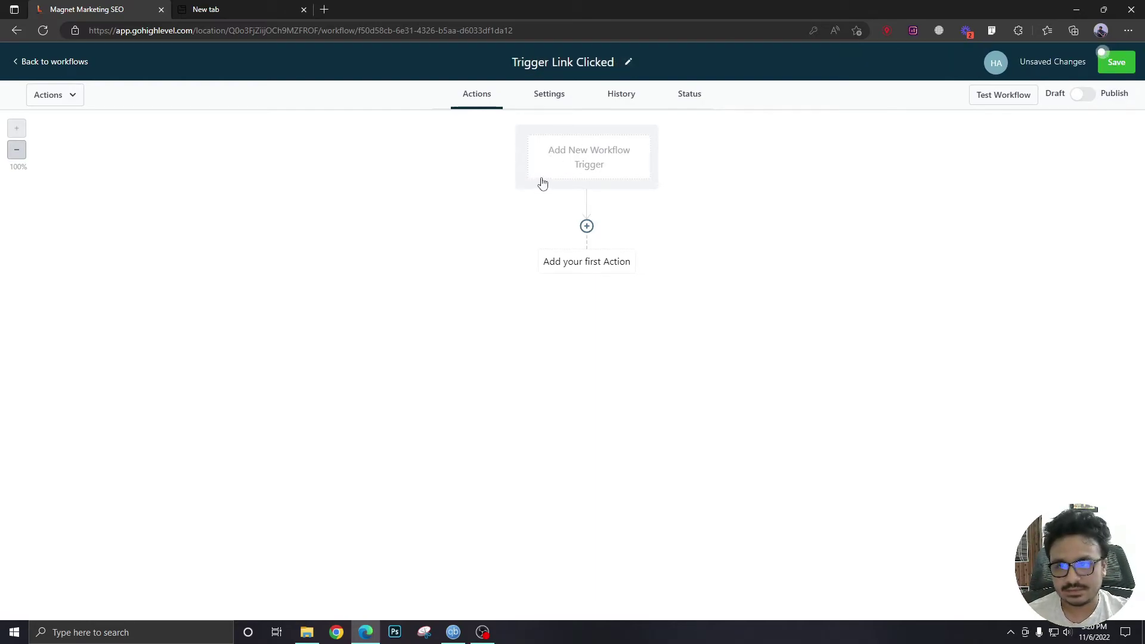
Add a Trigger Link Clicked trigger and name it 'Trigger Link - Interested'
left_click(552, 173)
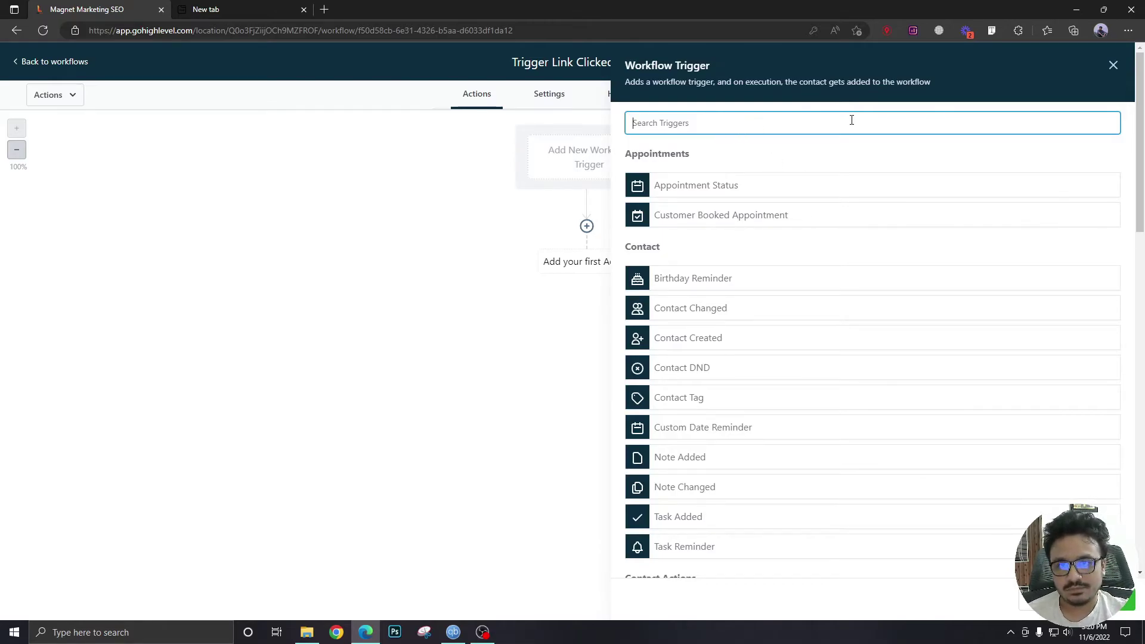
left_click(1113, 64)
left_click(582, 164)
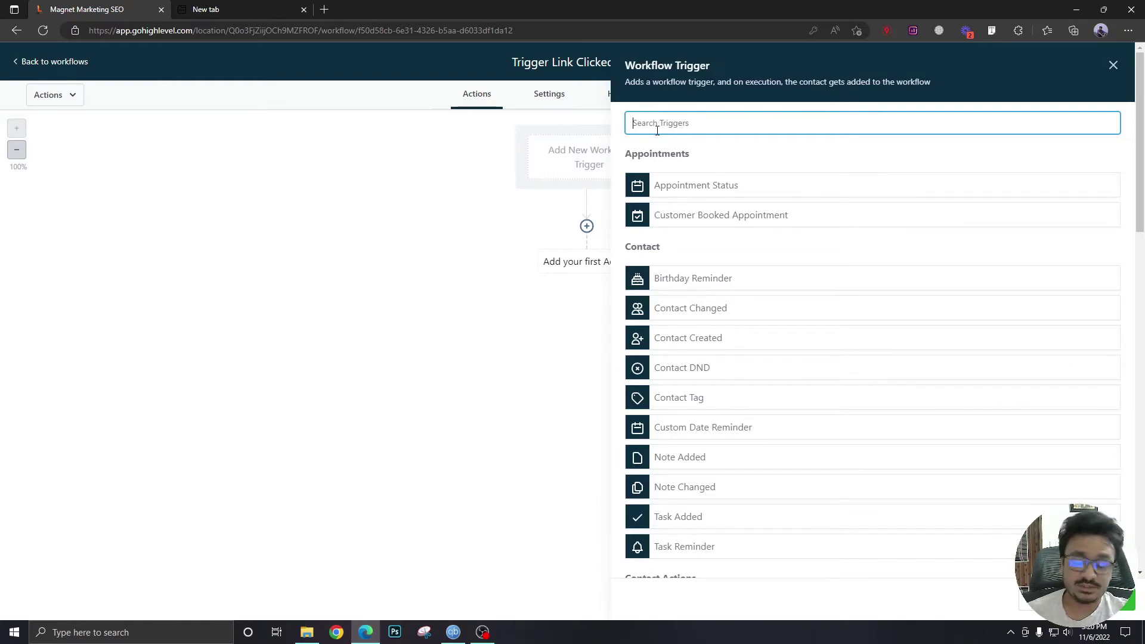
type("tr")
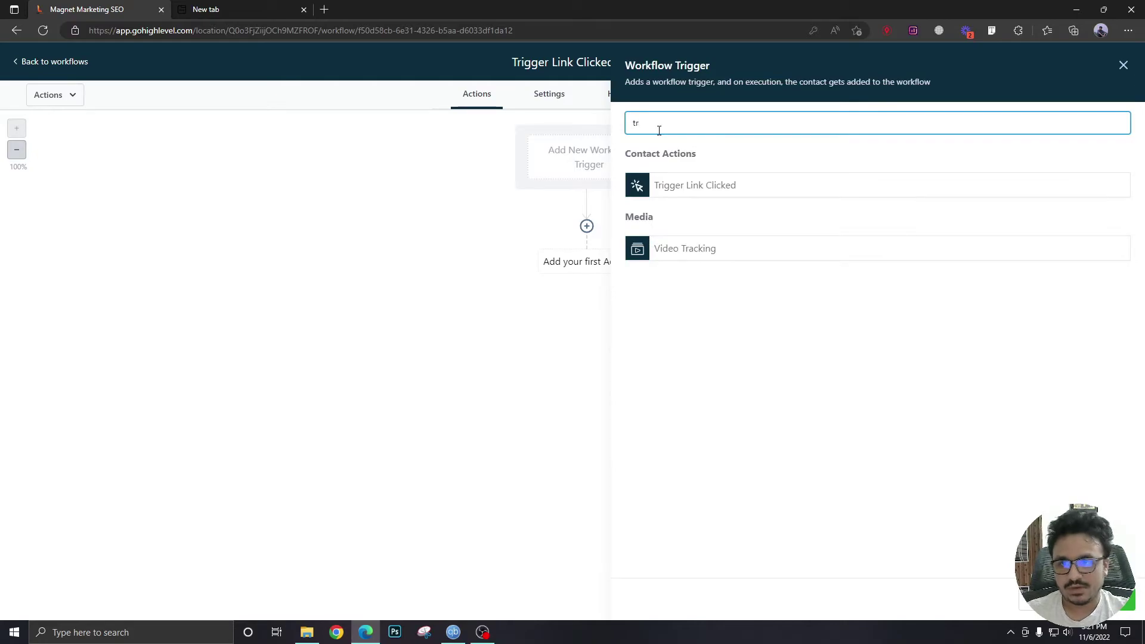
left_click(698, 187)
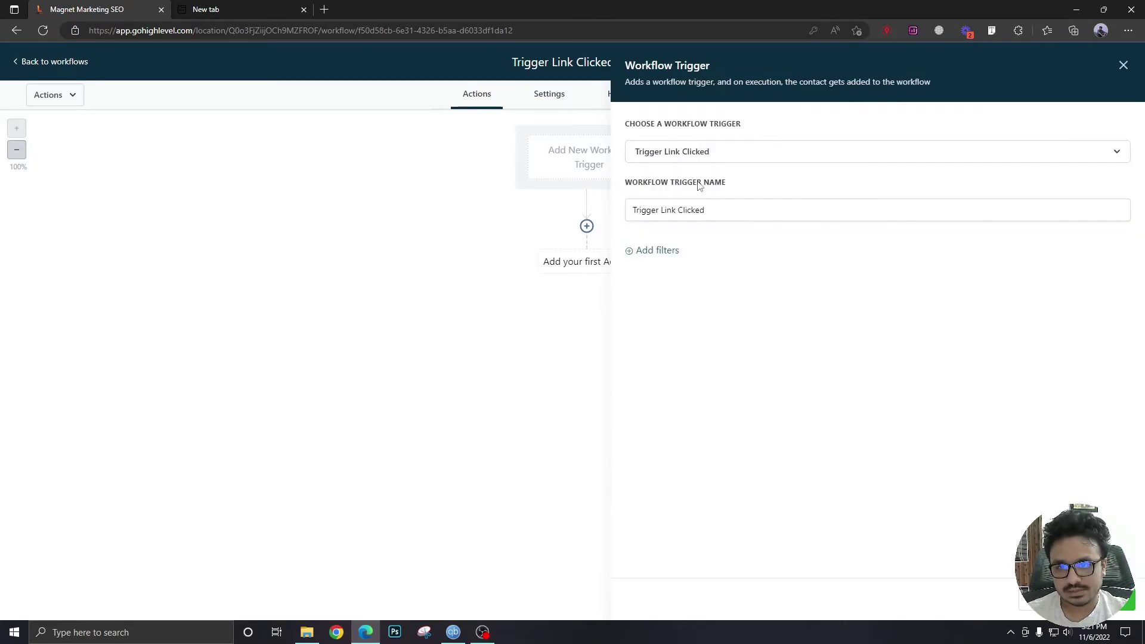
triple_click(719, 218)
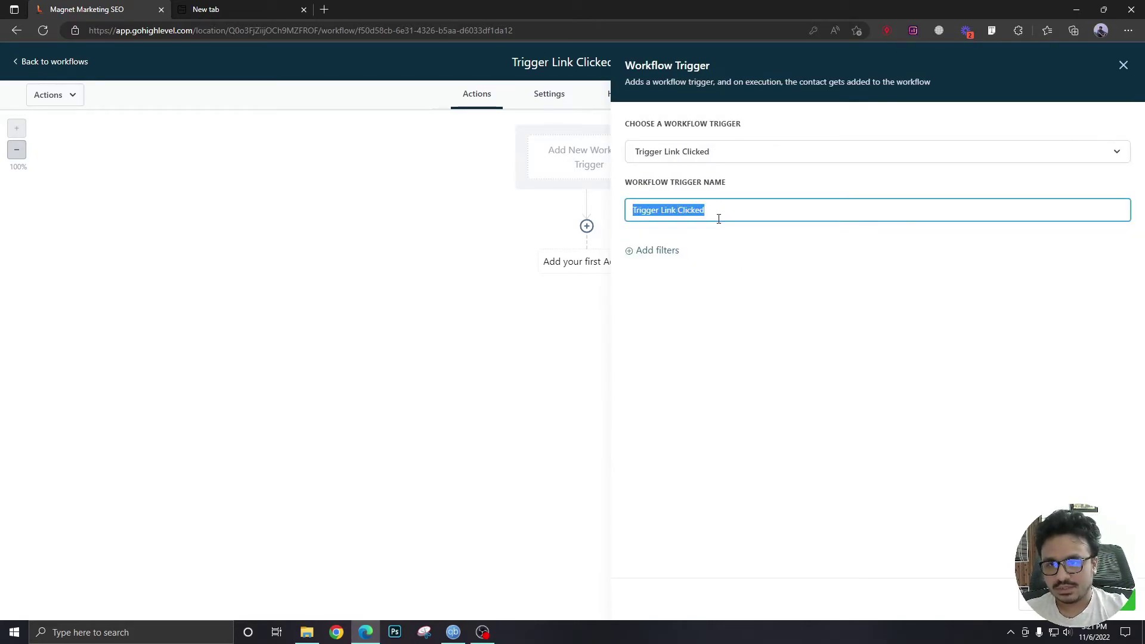
left_click(718, 219)
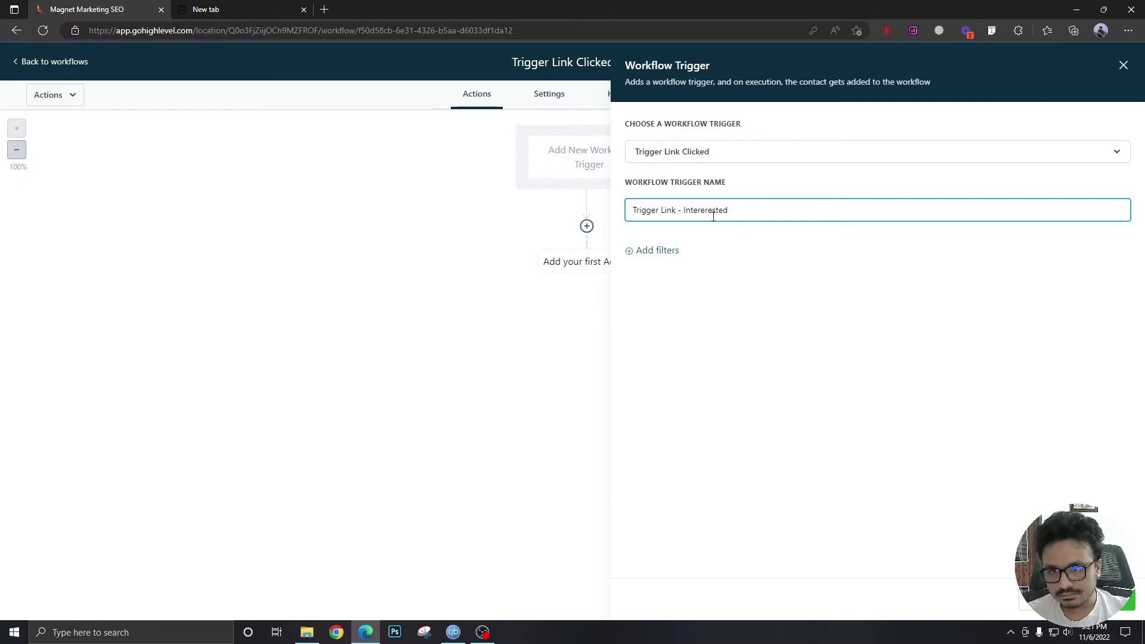
left_click(712, 217)
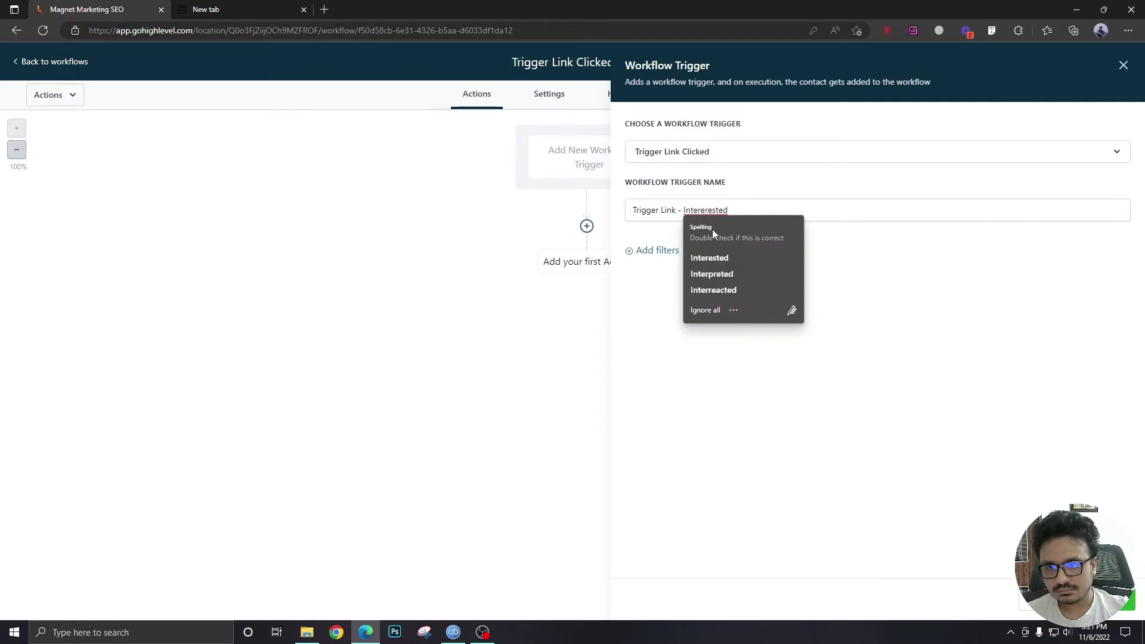
left_click(716, 253)
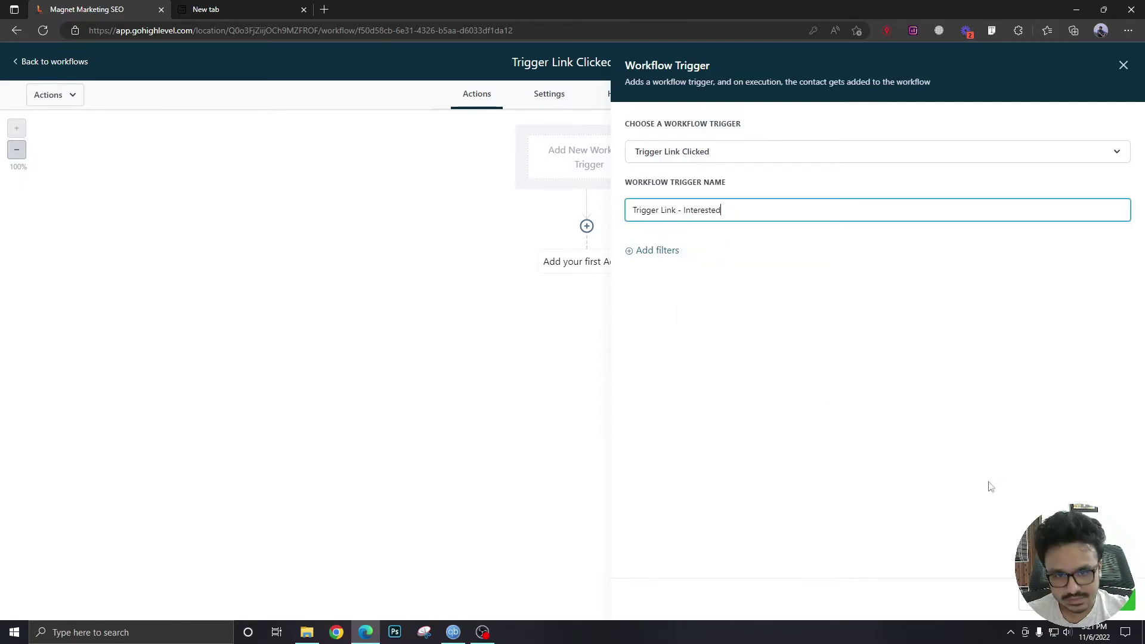
Filter the trigger on Trigger link = Interested and save it
left_click(663, 251)
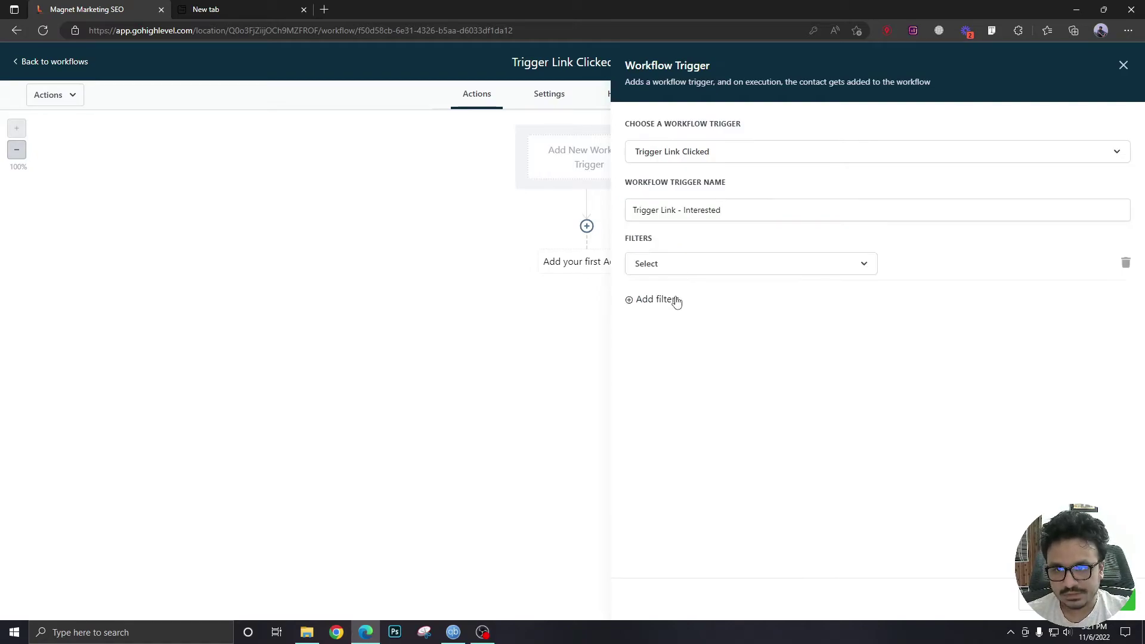
left_click(670, 271)
left_click(674, 349)
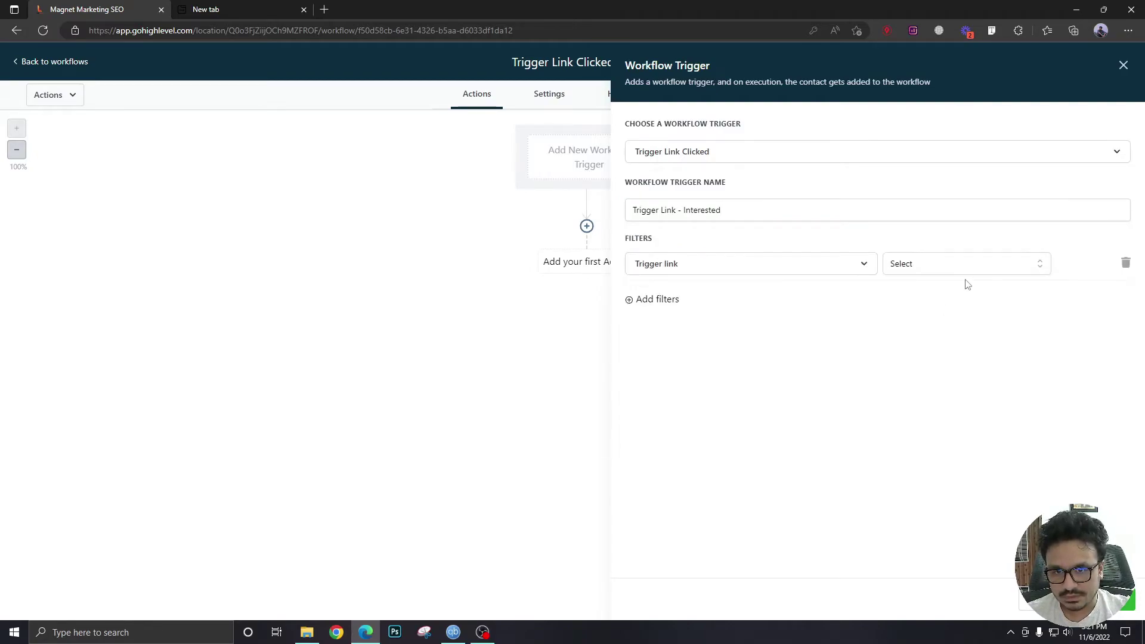
left_click(965, 271)
left_click(907, 340)
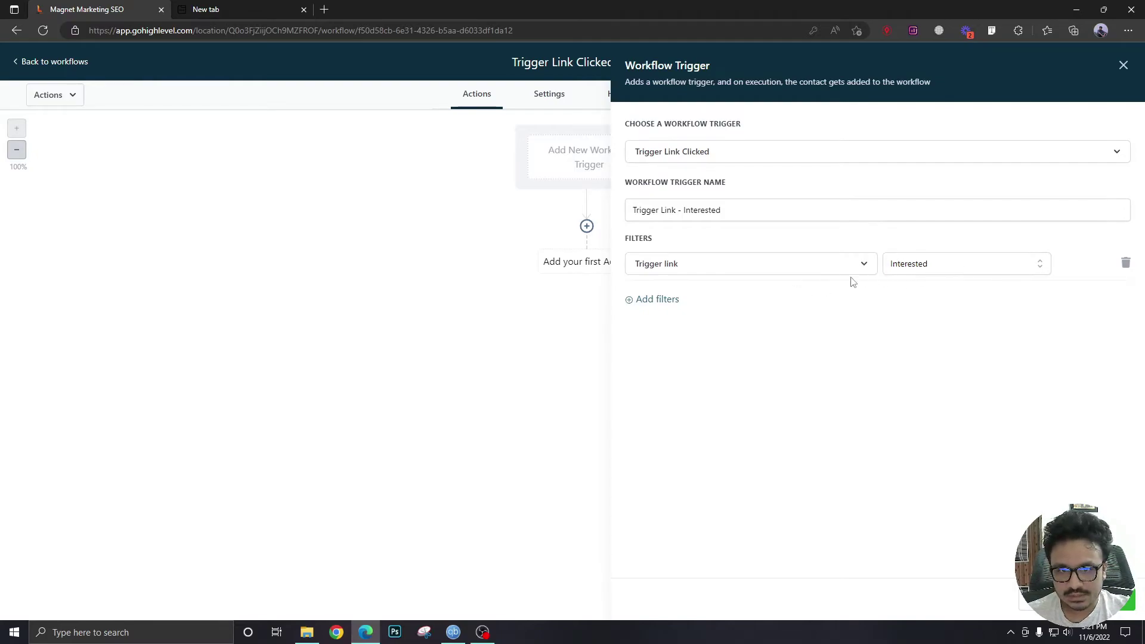
left_click(1103, 599)
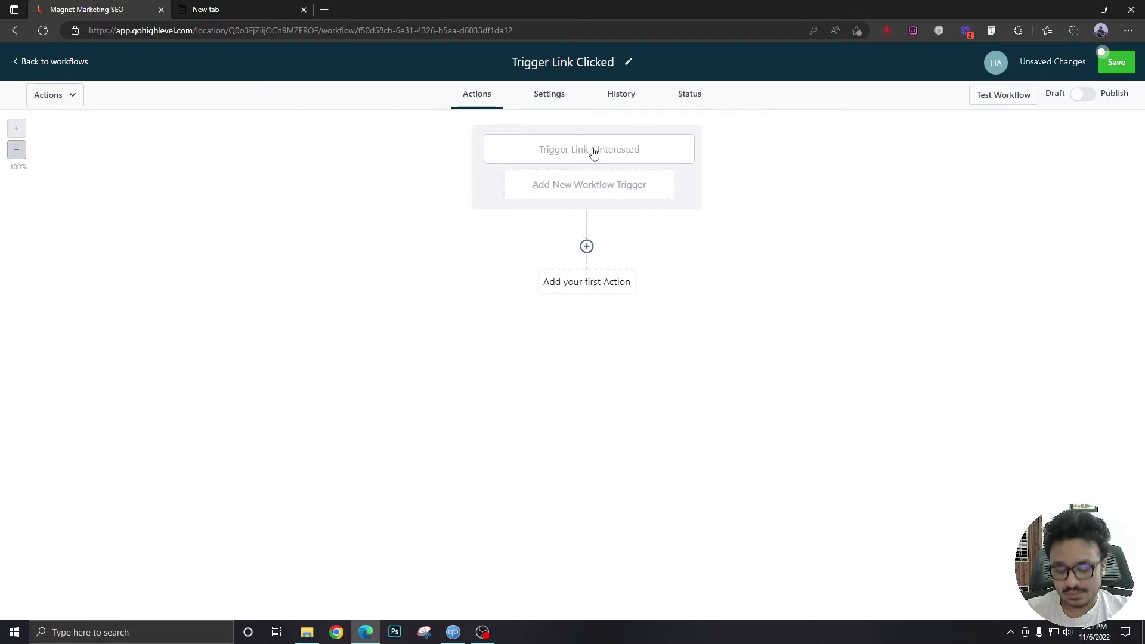
Add another Trigger Link Clicked trigger and rename it 'Trigger Link - Ask Me Later'
left_click(611, 173)
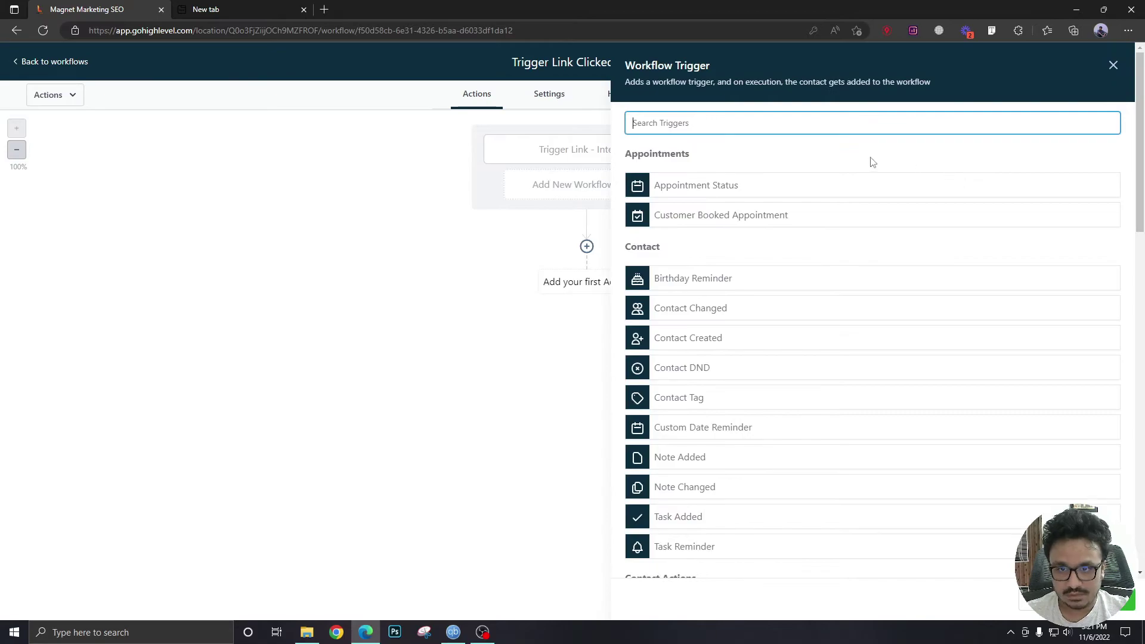
type("tri")
left_click(913, 192)
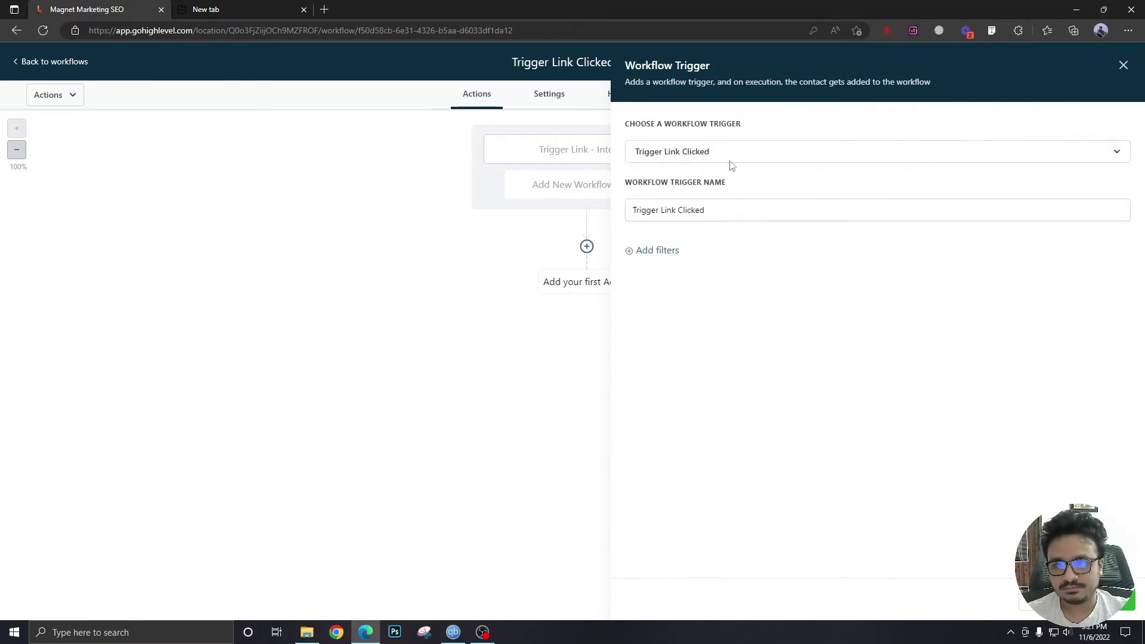
double_click(698, 211)
type("- Ask Me Later")
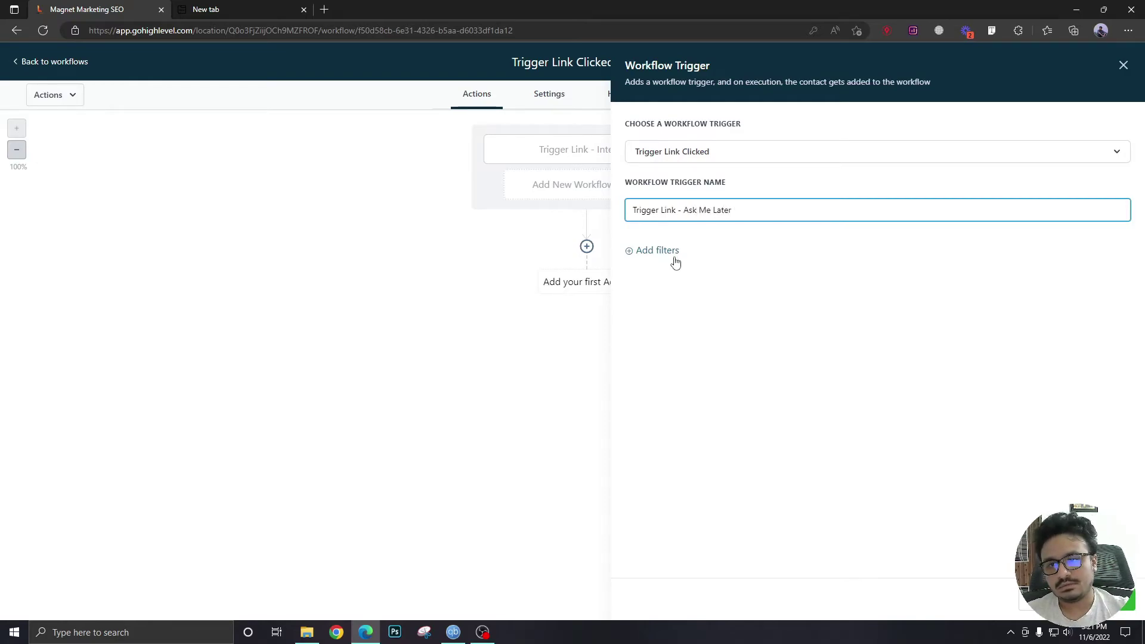
Filter it on Trigger link = Ask Me Later and save the trigger
left_click(675, 263)
left_click(747, 263)
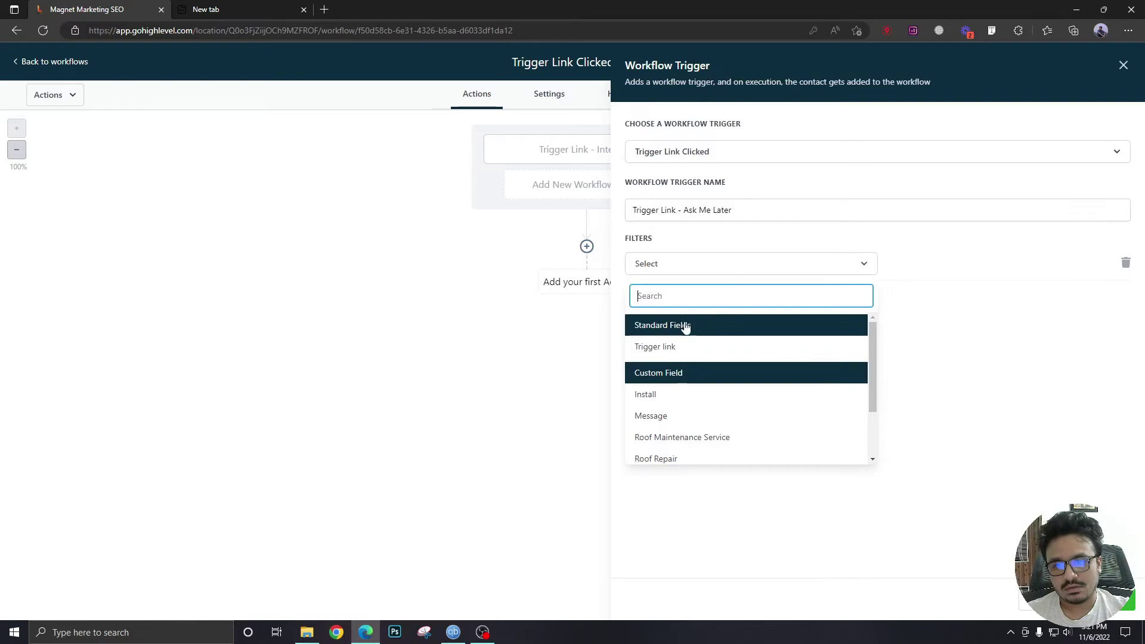
left_click(696, 349)
left_click(903, 272)
left_click(905, 320)
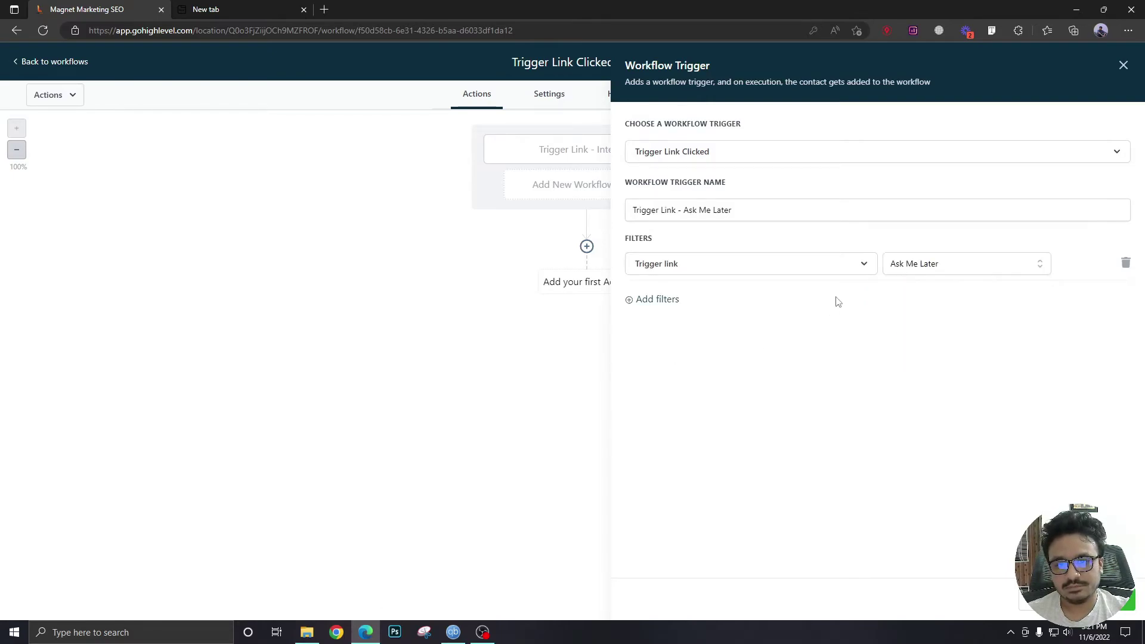
left_click(1111, 600)
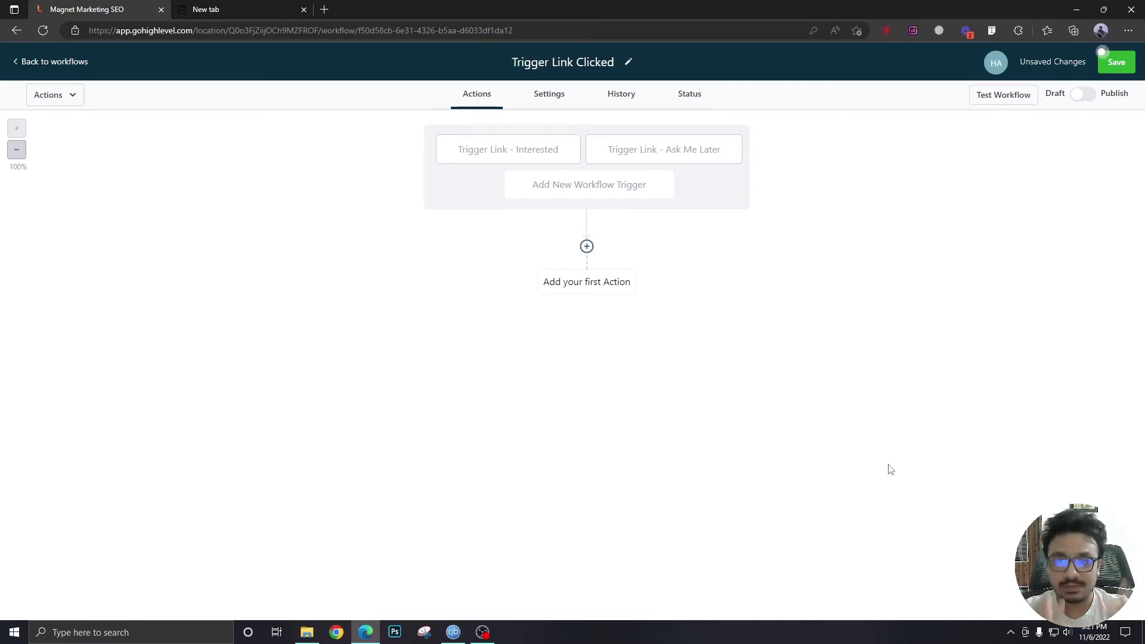
Insert an If / Else condition as the first action below the two triggers
left_click(588, 247)
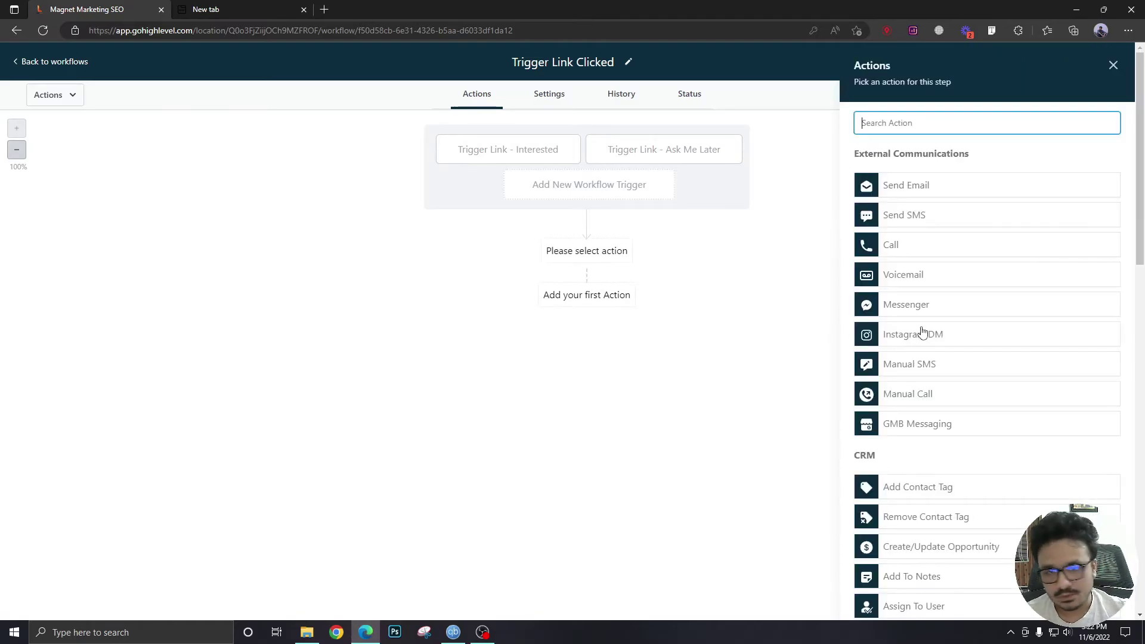
scroll(924, 334, "down", 2)
scroll(953, 396, "down", 12)
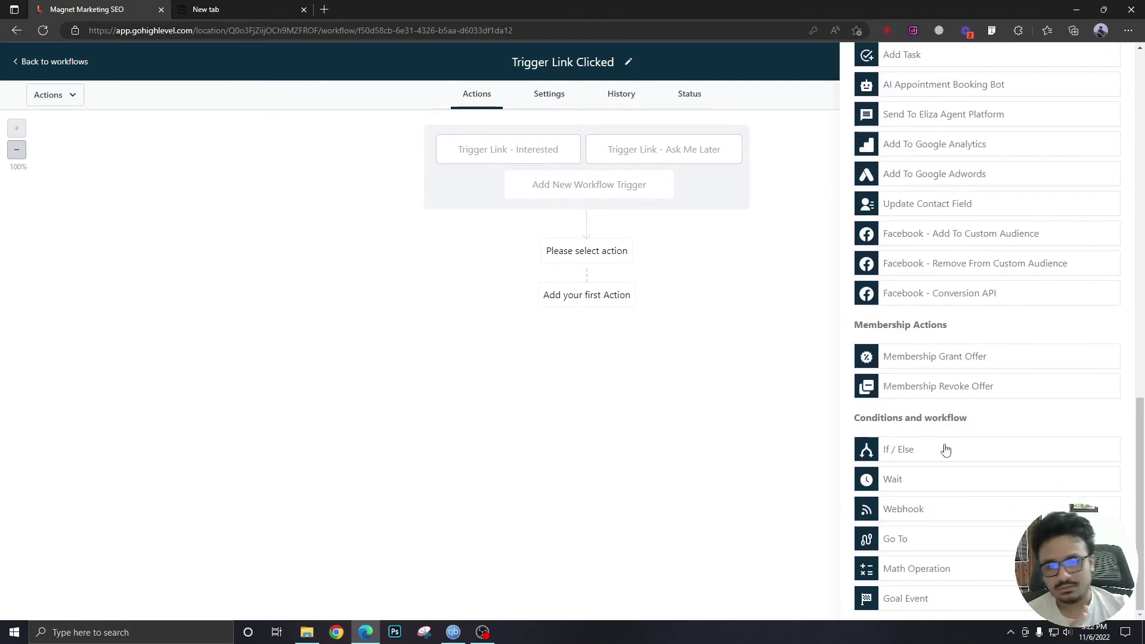
scroll(1074, 154, "up", 14)
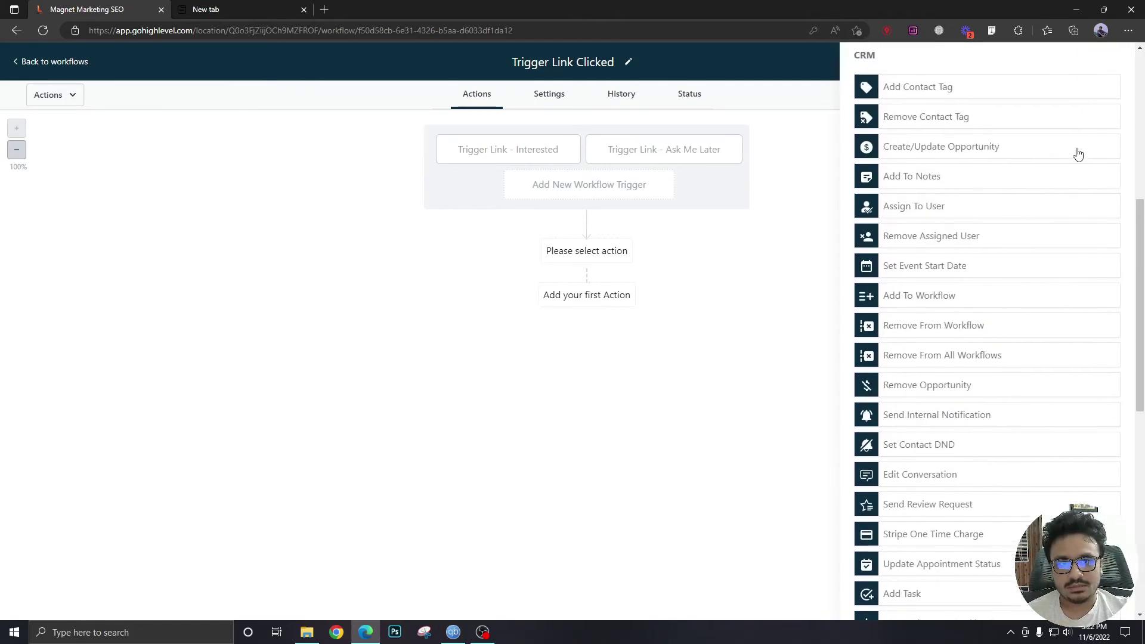
left_click(1114, 65)
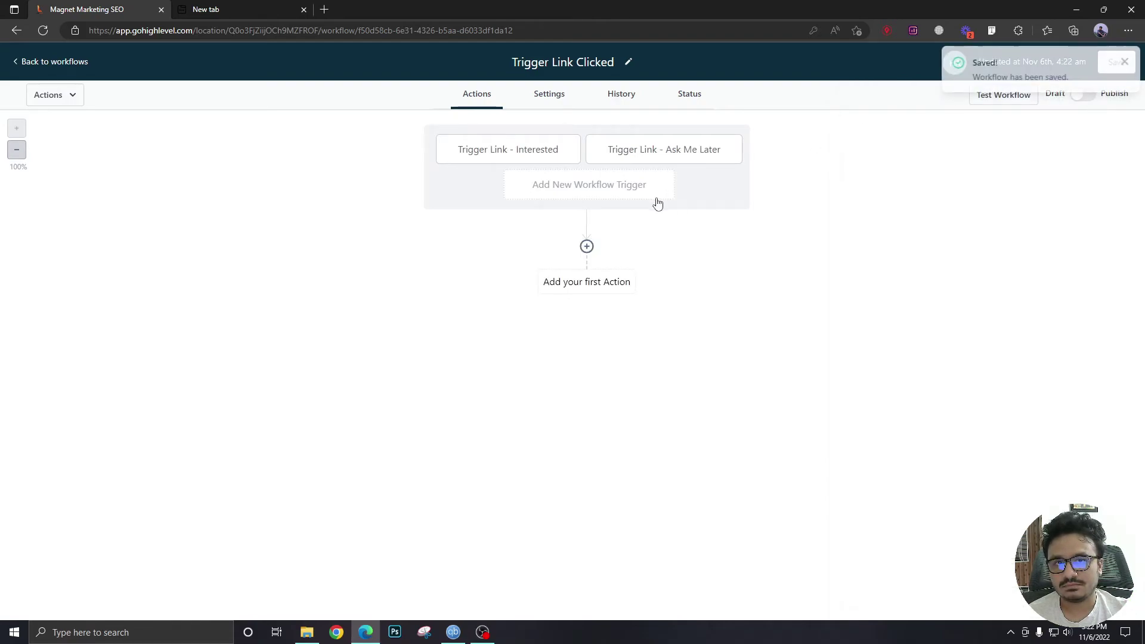
left_click(1123, 62)
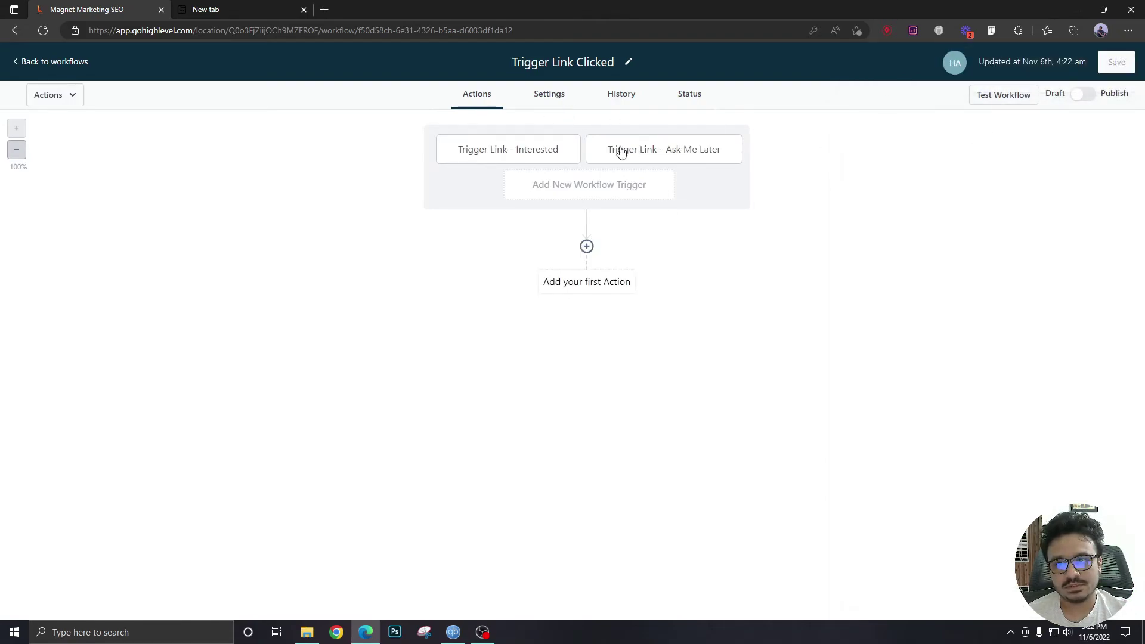
left_click(587, 248)
scroll(893, 305, "down", 15)
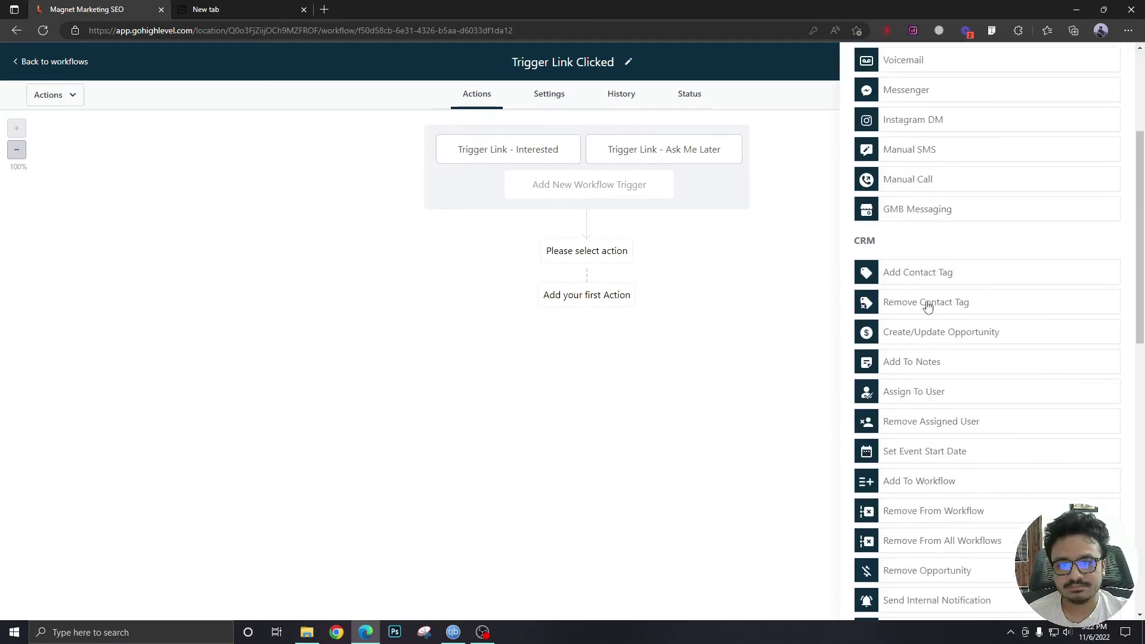
left_click(901, 449)
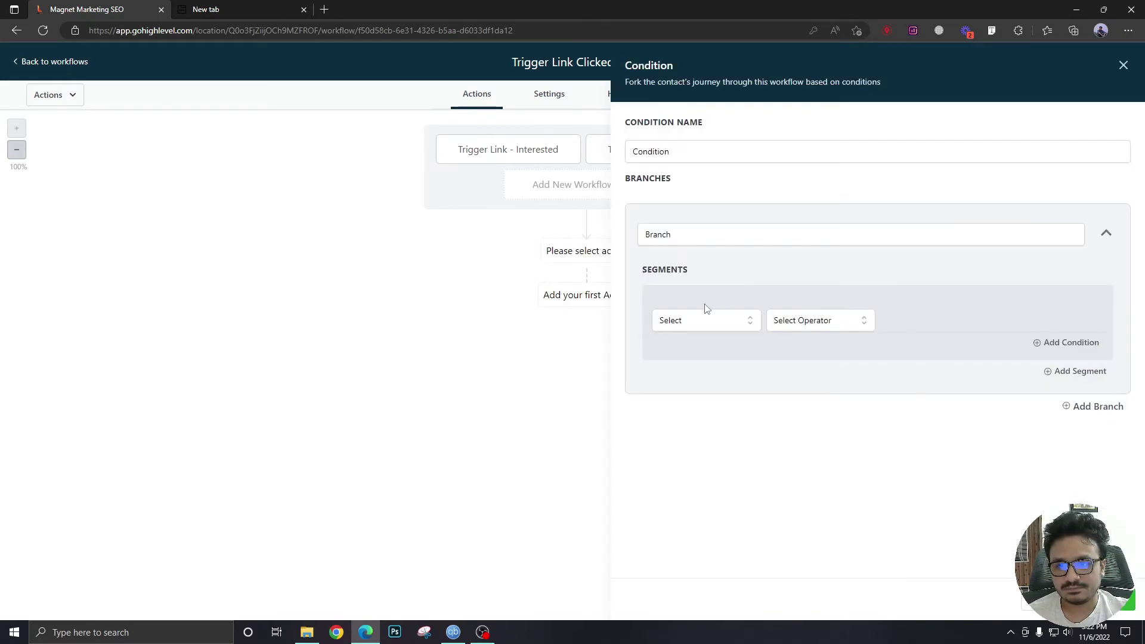
Set the first branch to Workflow Trigger Is Trigger Link - Interested and name it Interested
left_click(698, 324)
left_click(697, 433)
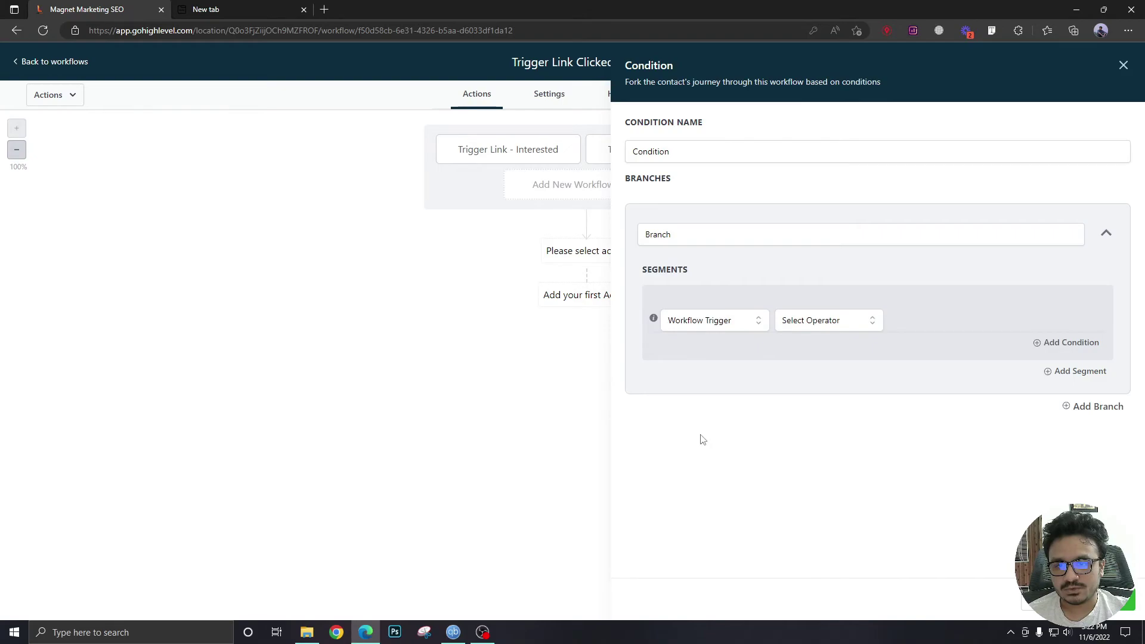
left_click(816, 330)
left_click(794, 345)
left_click(935, 320)
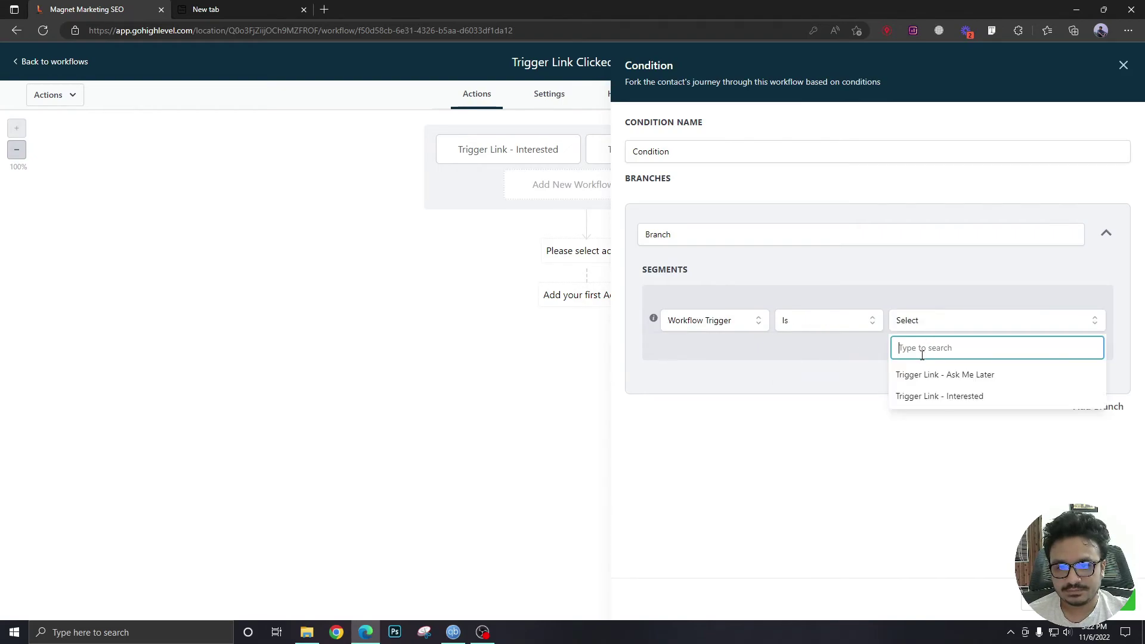
left_click(923, 397)
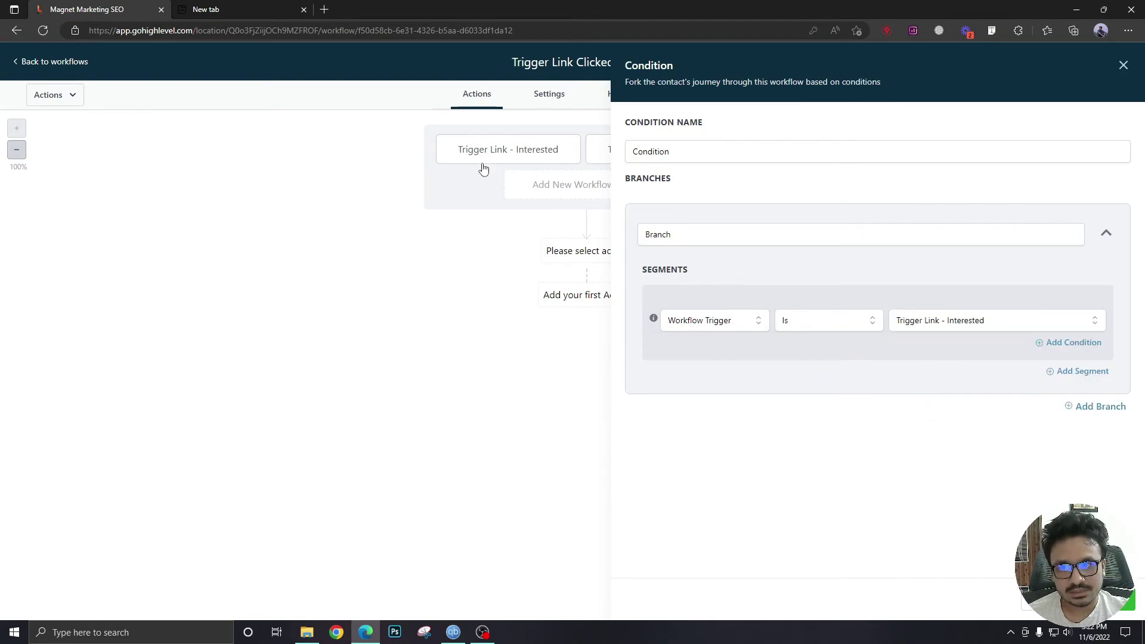
double_click(682, 236)
type("Interested")
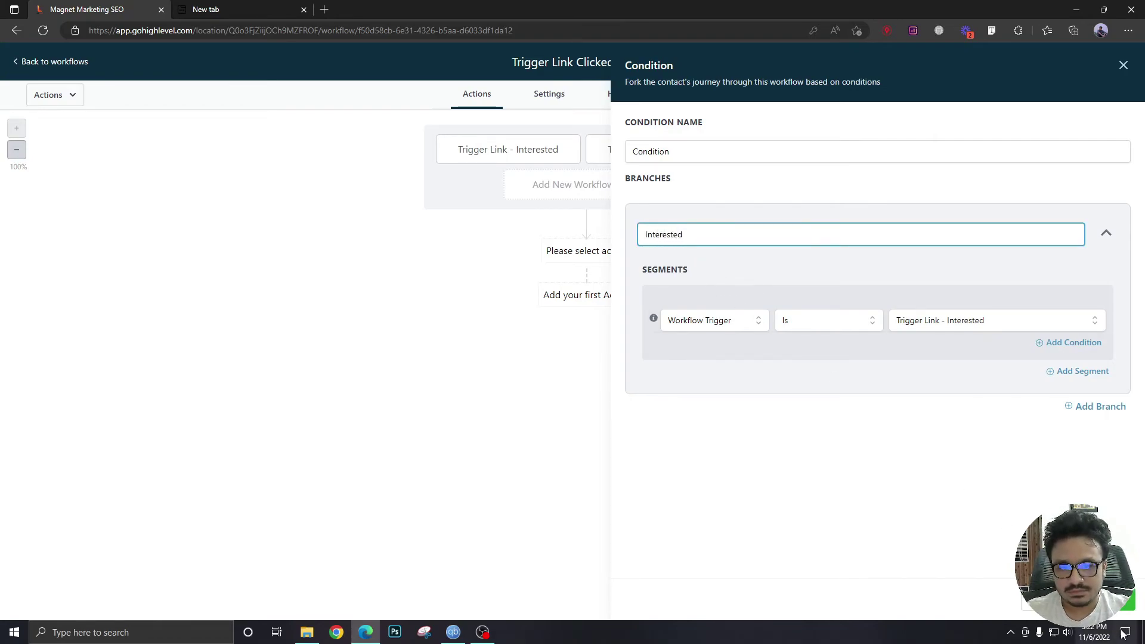
left_click(1101, 600)
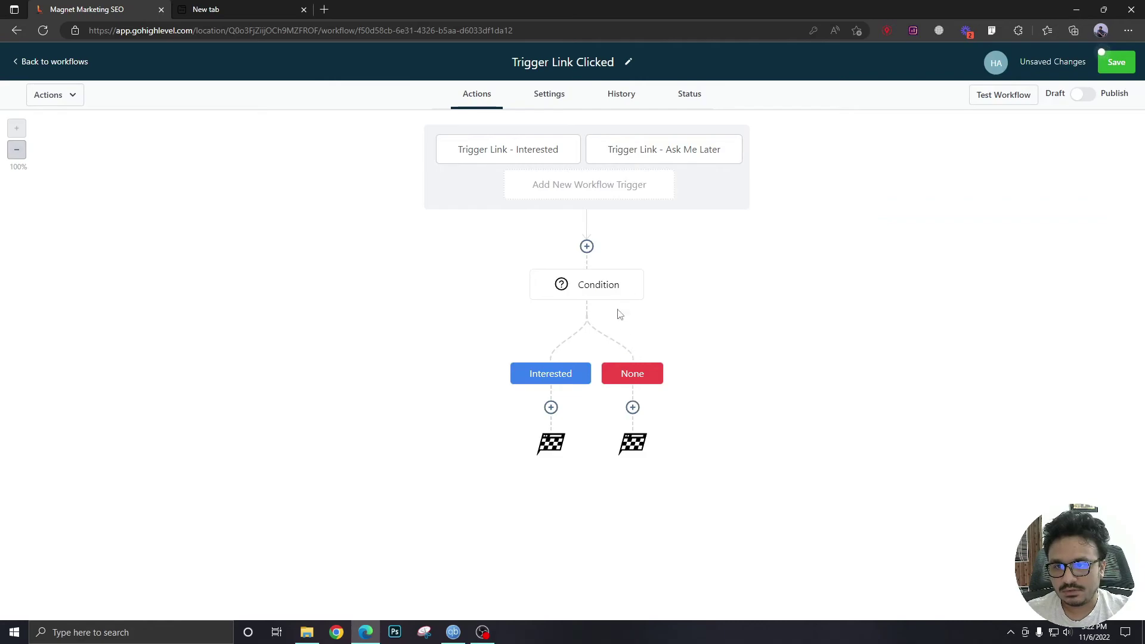
Add an Ask Me Later branch matching Workflow Trigger Is Trigger Link - Ask Me Later
left_click(600, 291)
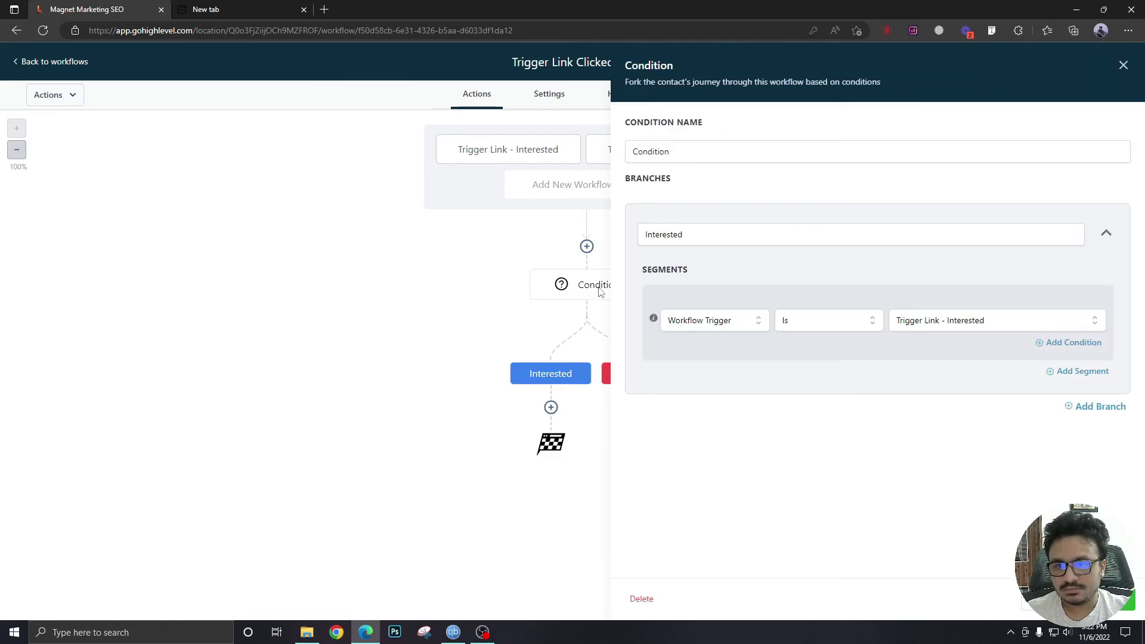
left_click(1114, 410)
left_click(795, 441)
key("ctrl+a")
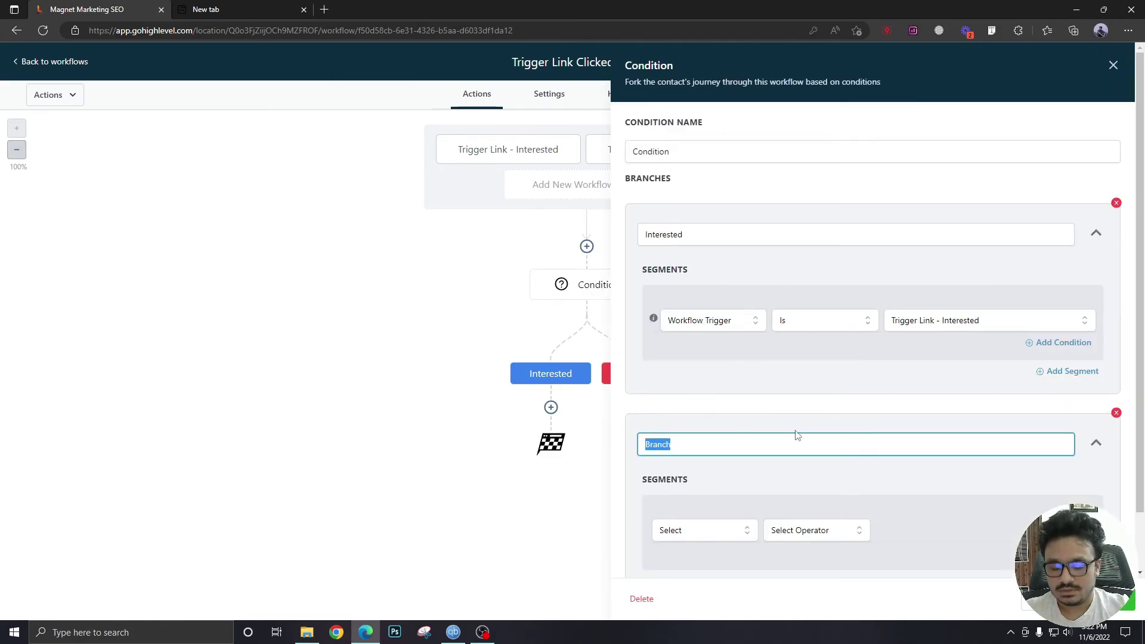
type("Ask Me Later")
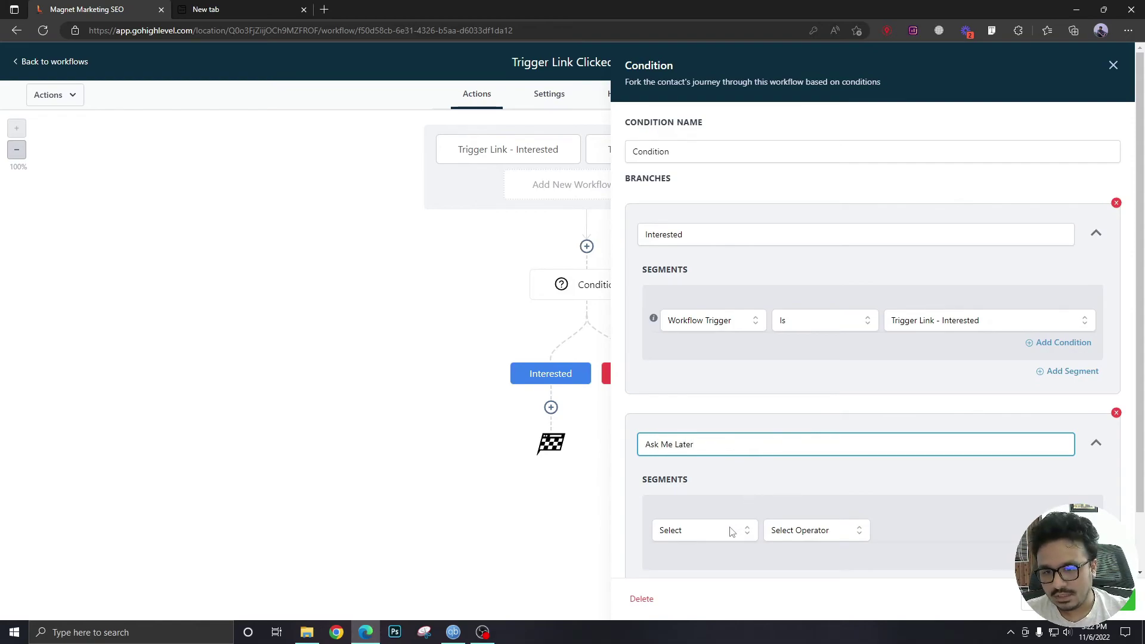
left_click(732, 531)
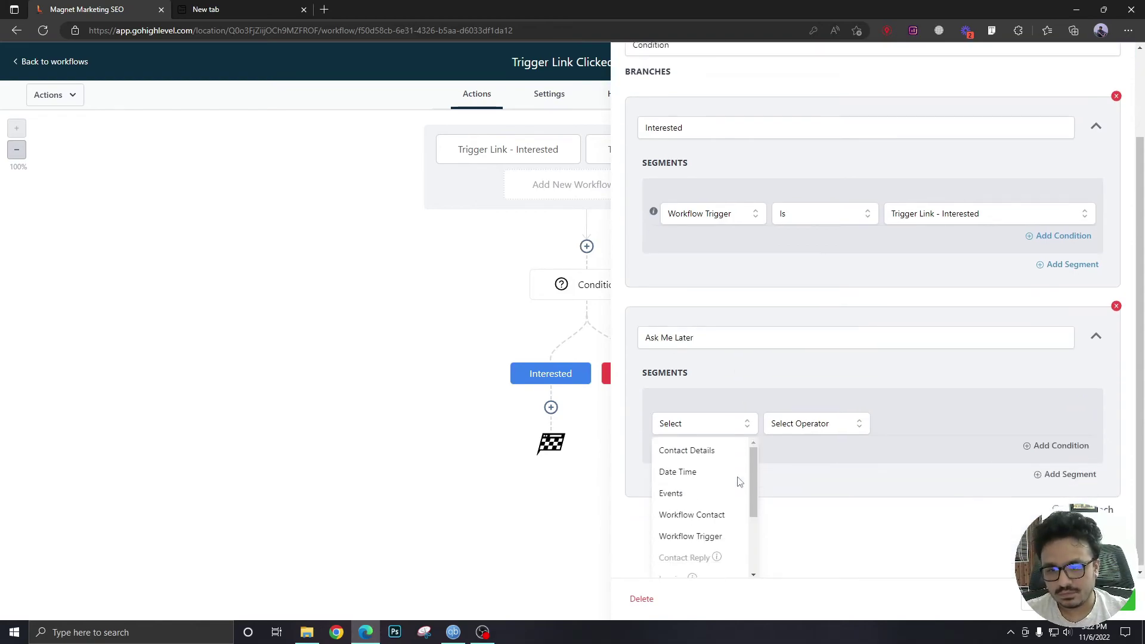
left_click(699, 533)
left_click(795, 474)
left_click(799, 500)
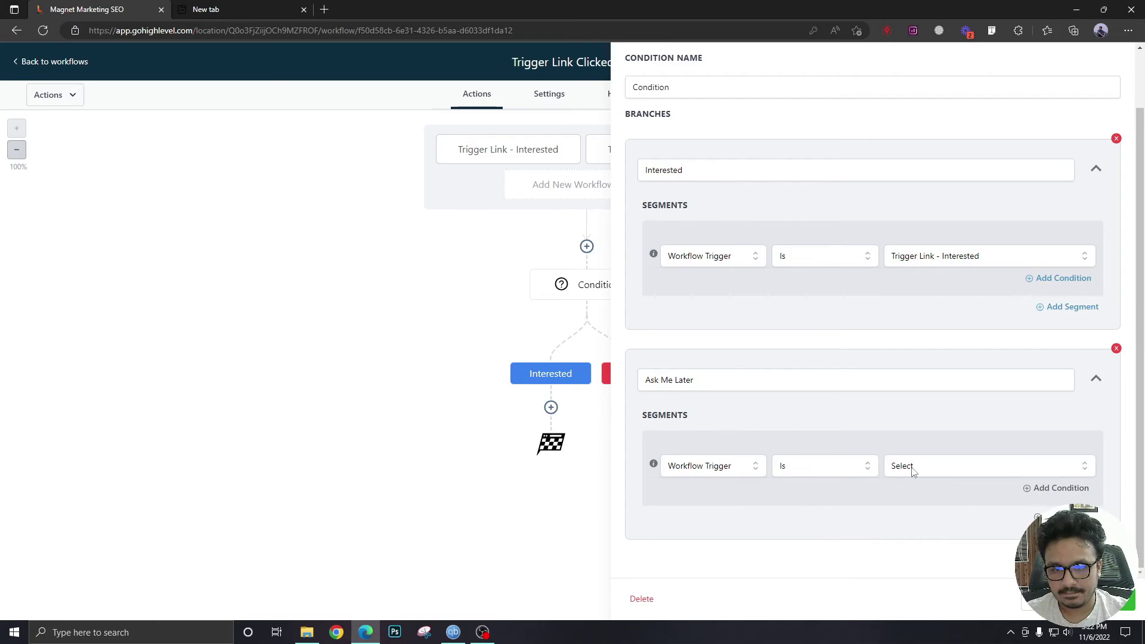
left_click(912, 472)
left_click(957, 522)
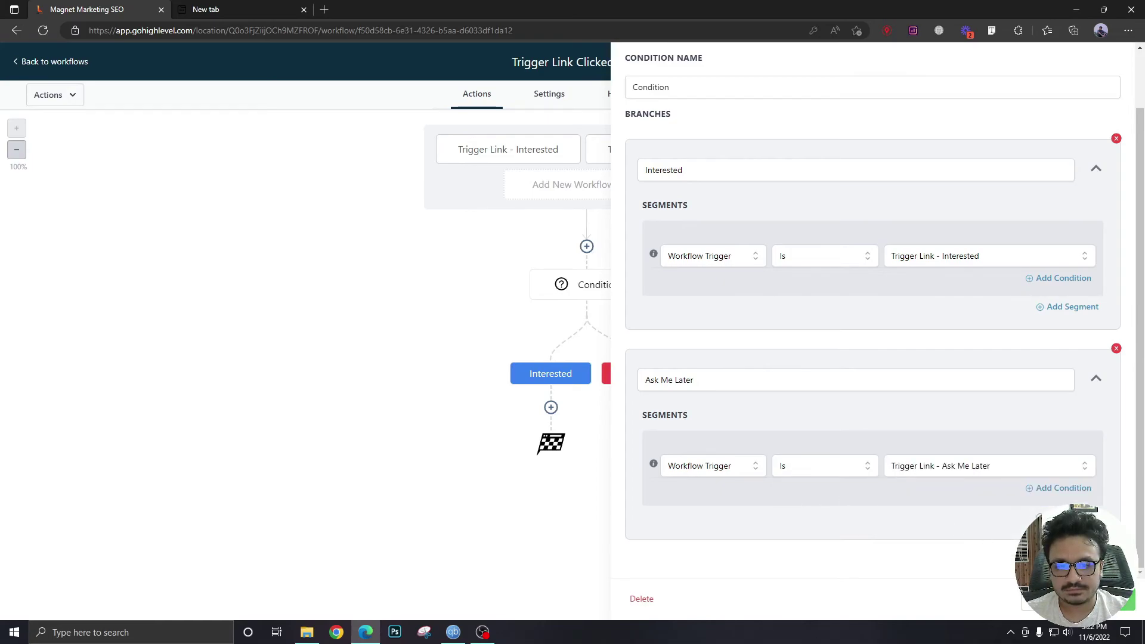
left_click(1109, 598)
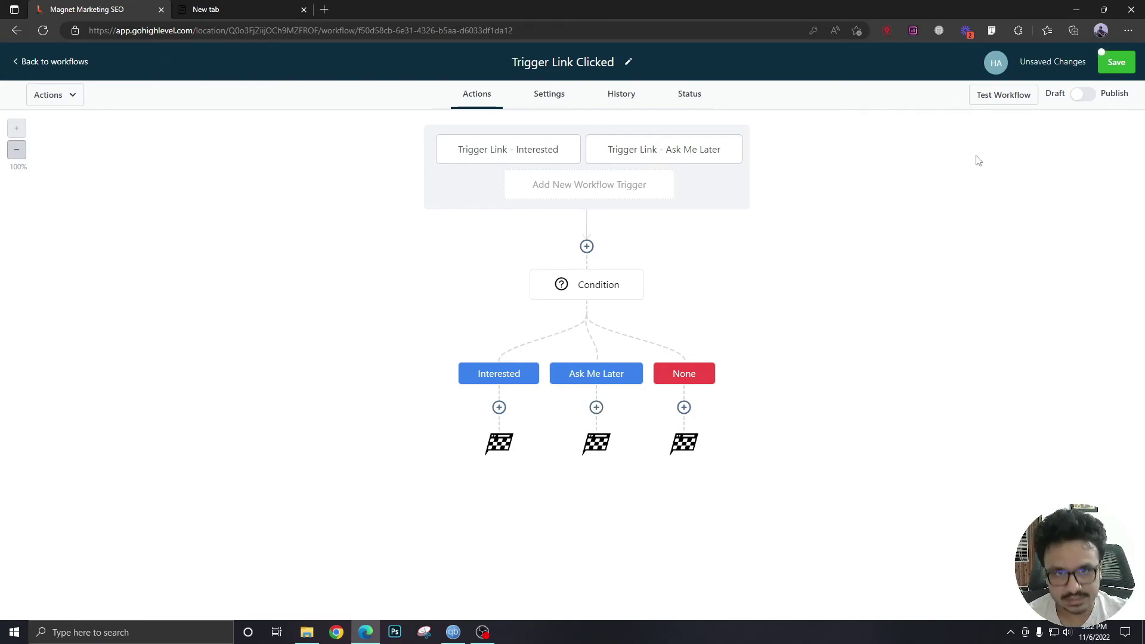
left_click(499, 407)
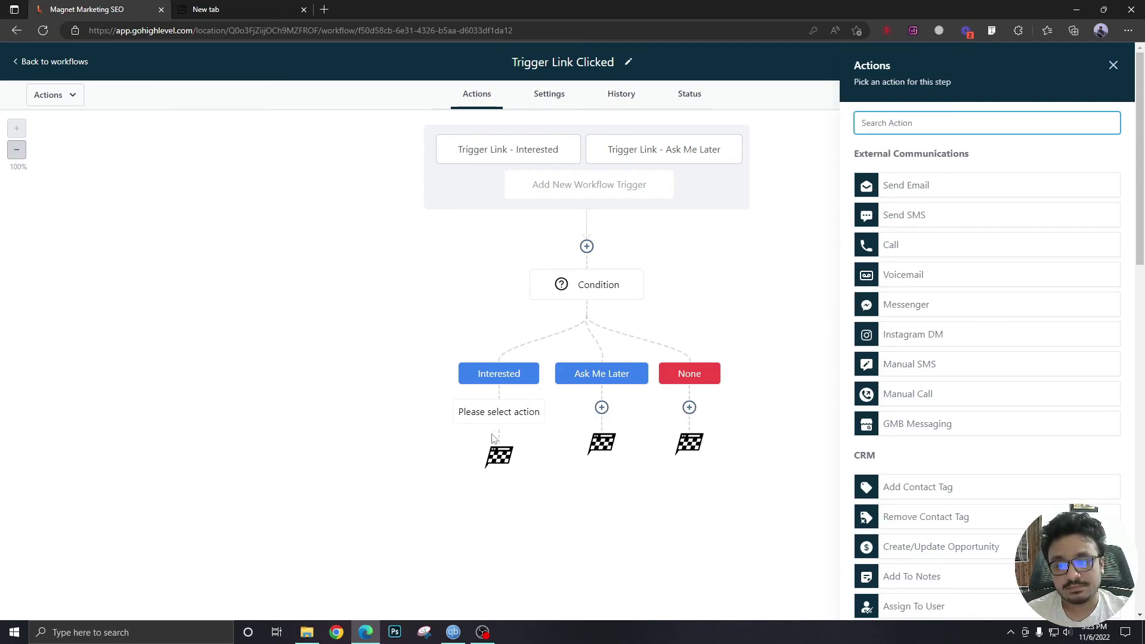
left_click(1112, 65)
left_click(596, 407)
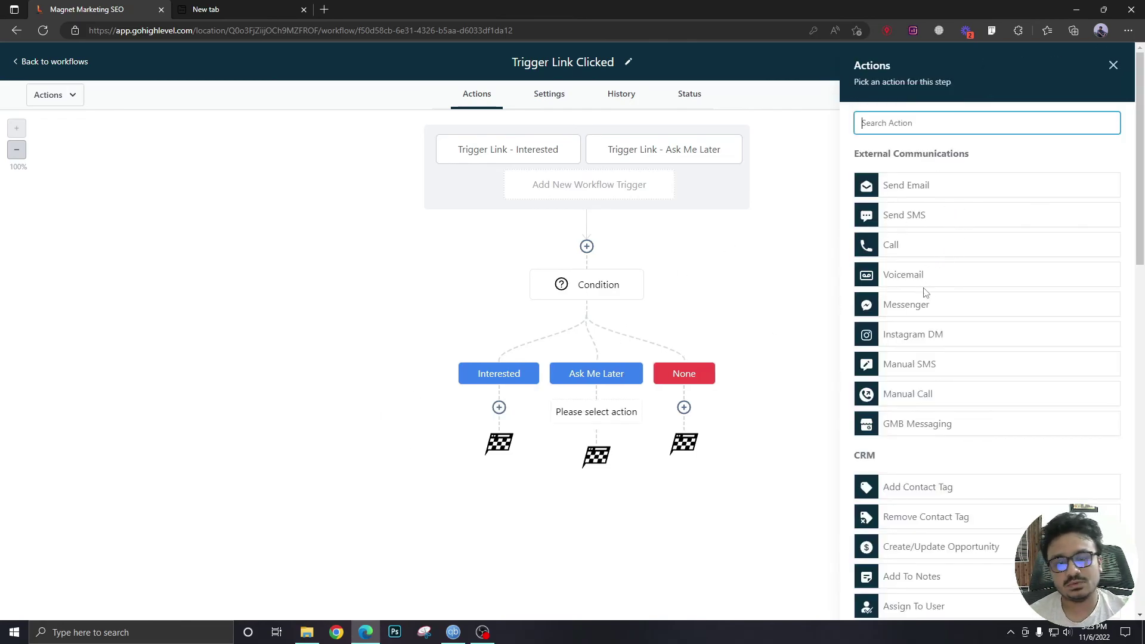
left_click(574, 425)
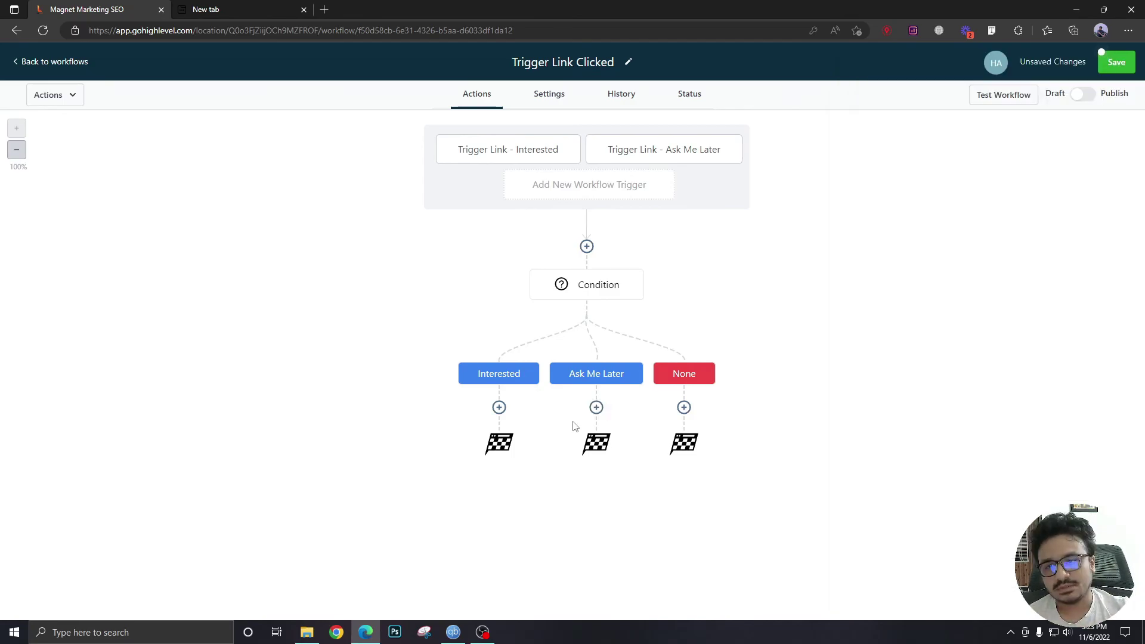
left_click(595, 407)
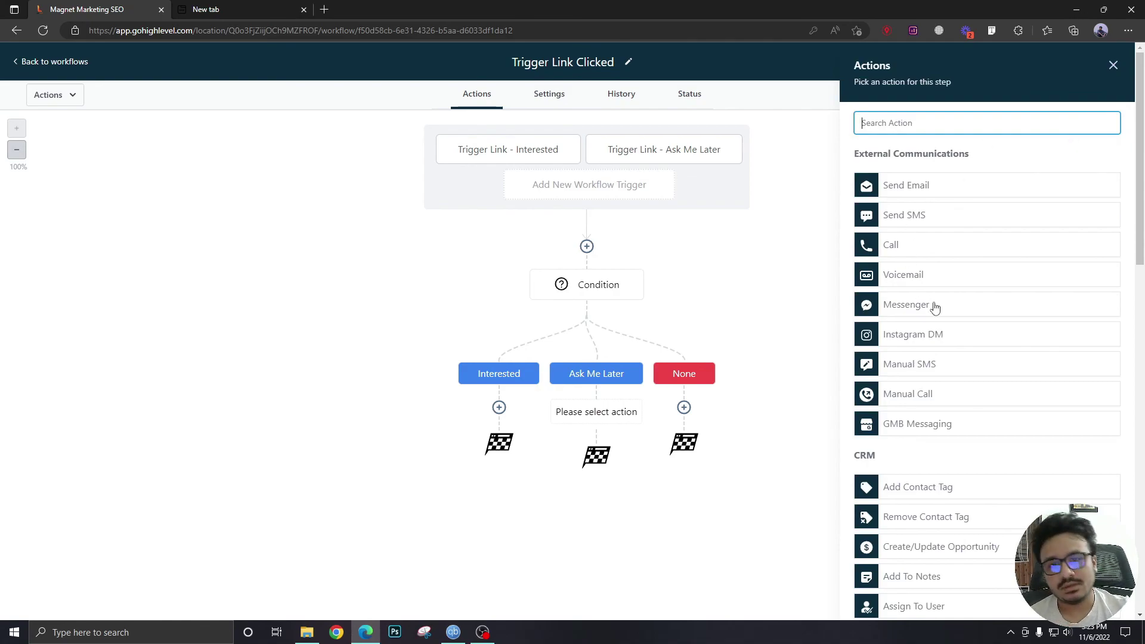
scroll(943, 398, "down", 15)
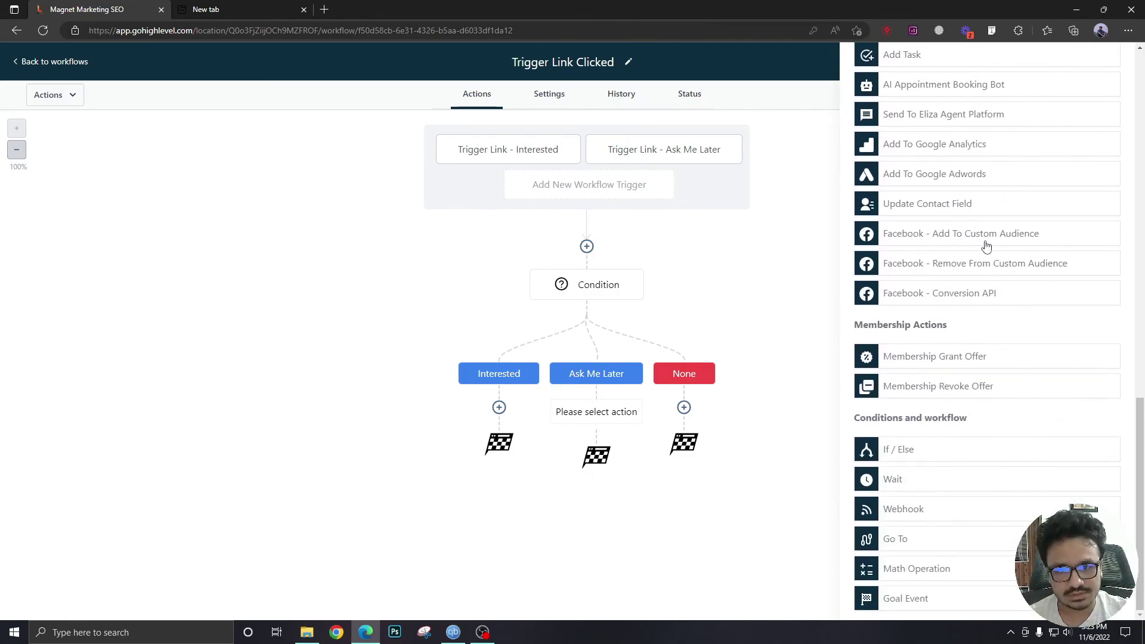
scroll(984, 248, "up", 15)
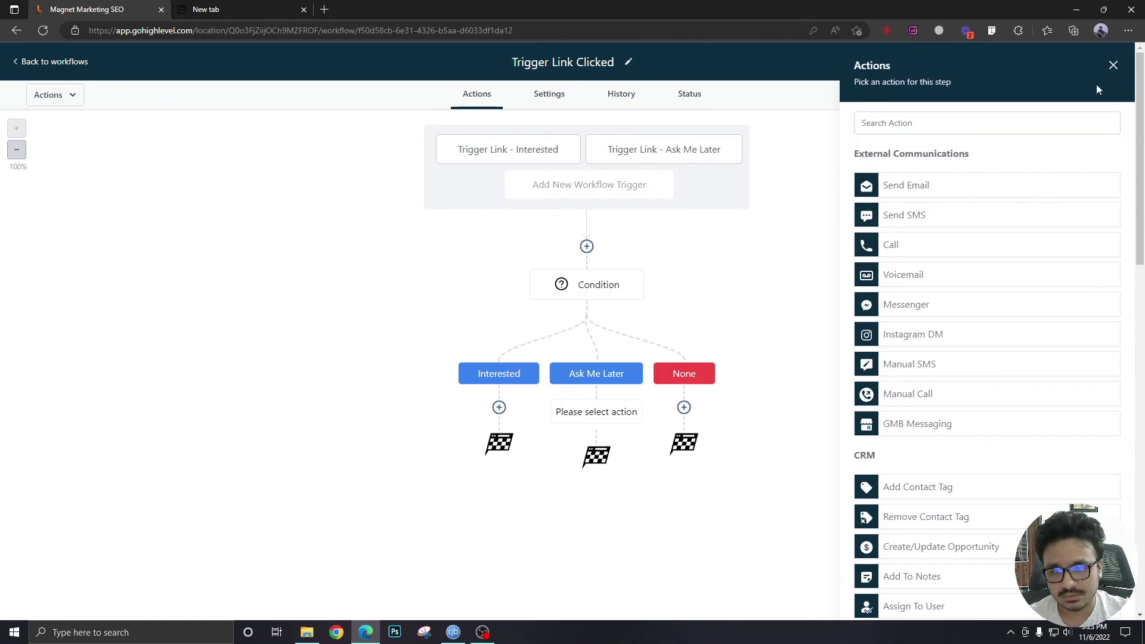
left_click(1113, 65)
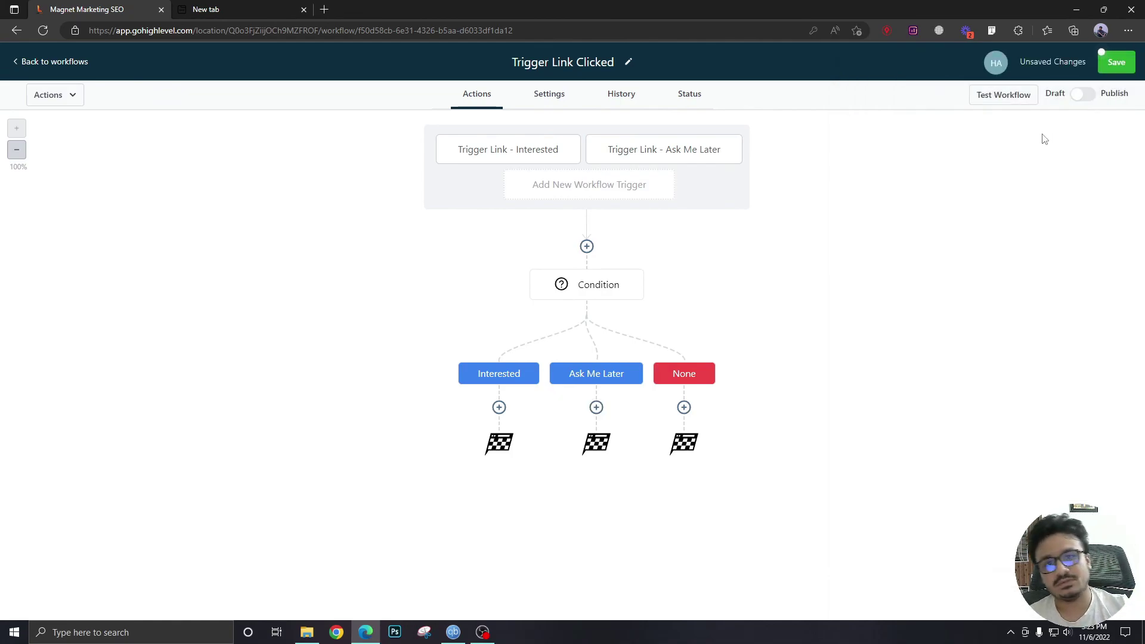